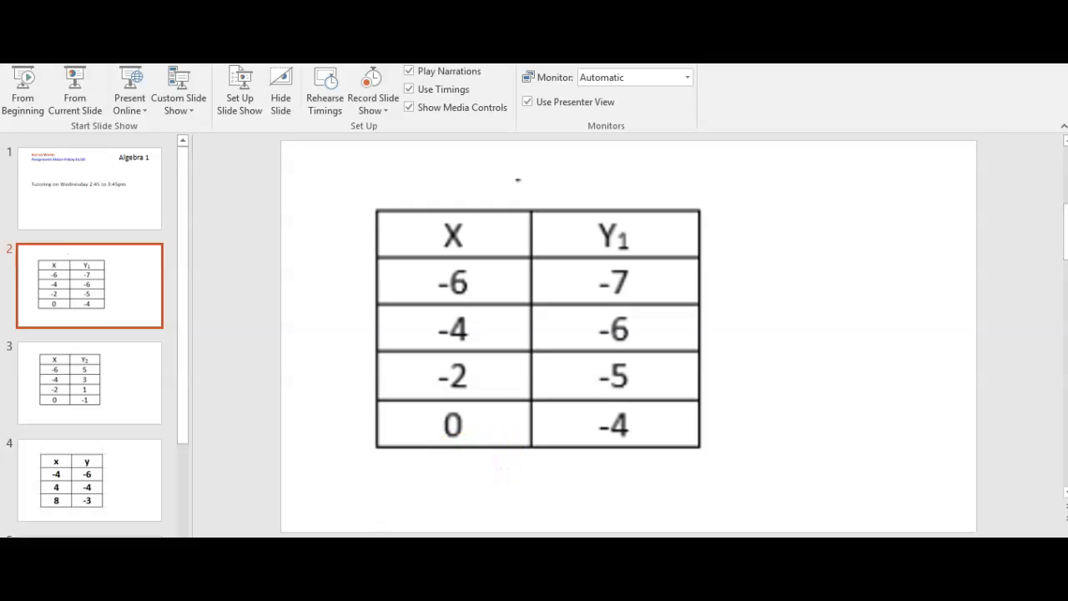
# Switch to the Desmos graphing calculator and add an empty table for the x₁ and y₁ values
pyautogui.moveTo(364, 584)
pyautogui.click(360, 563)
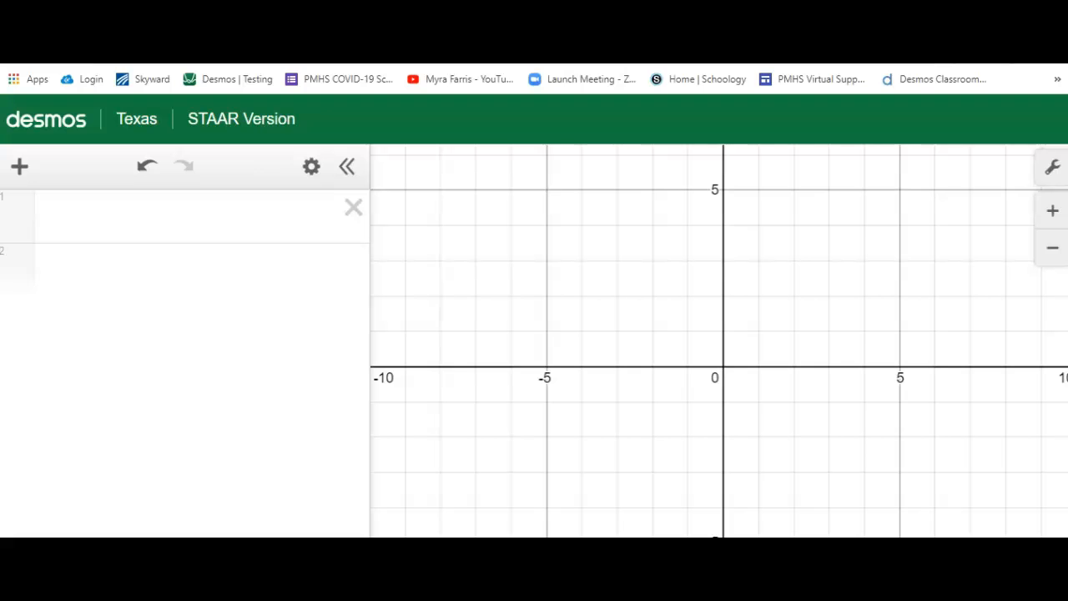
pyautogui.click(21, 167)
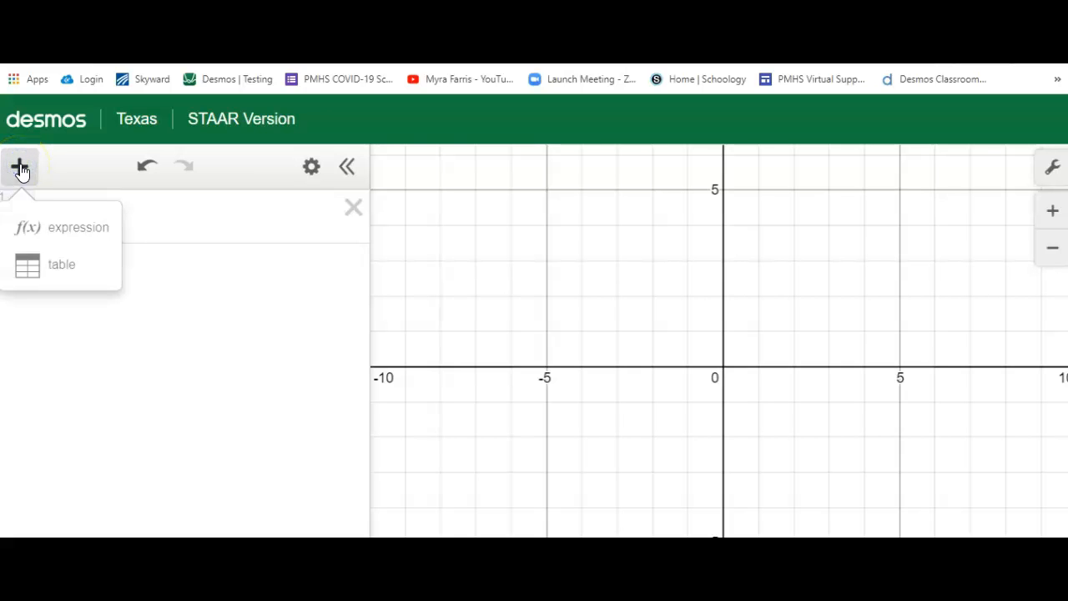
pyautogui.click(35, 271)
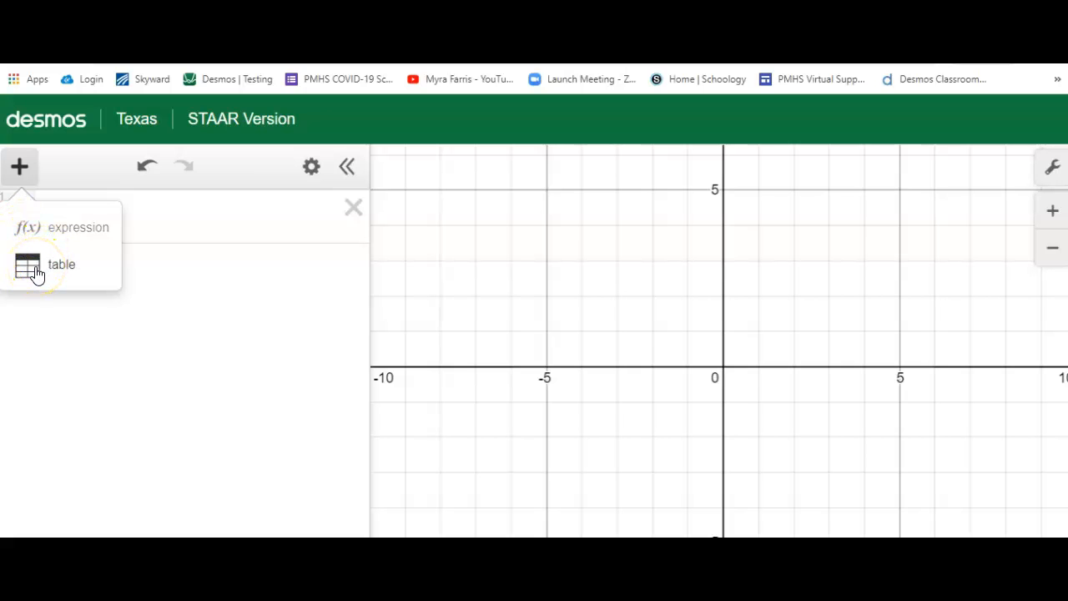
pyautogui.click(35, 271)
pyautogui.click(58, 252)
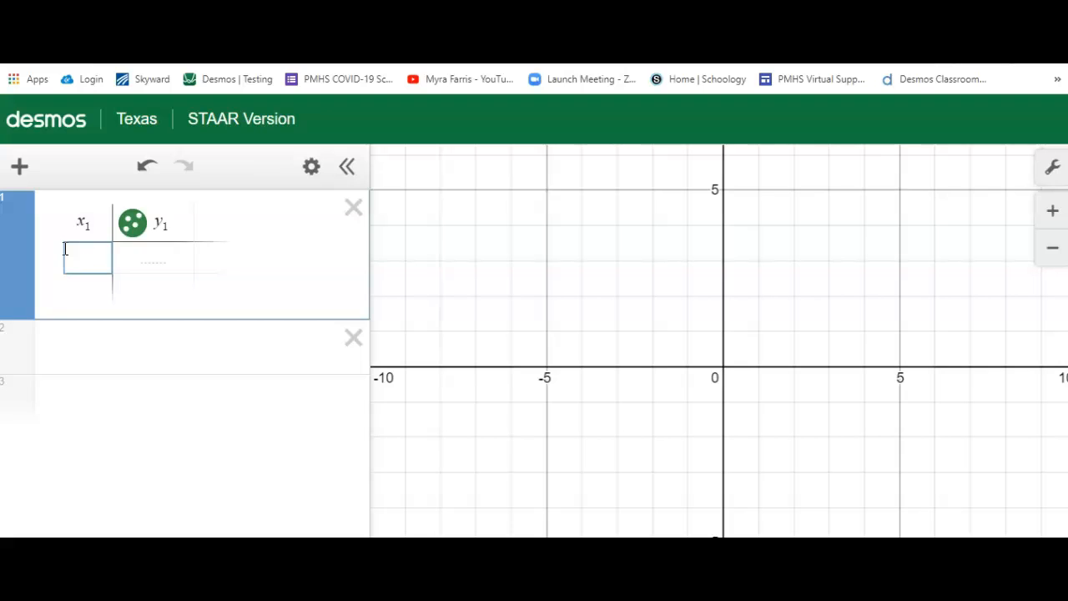
# Enter the points (−6, −7) and (−4, −6) in the first two rows of the table
pyautogui.write('-6')
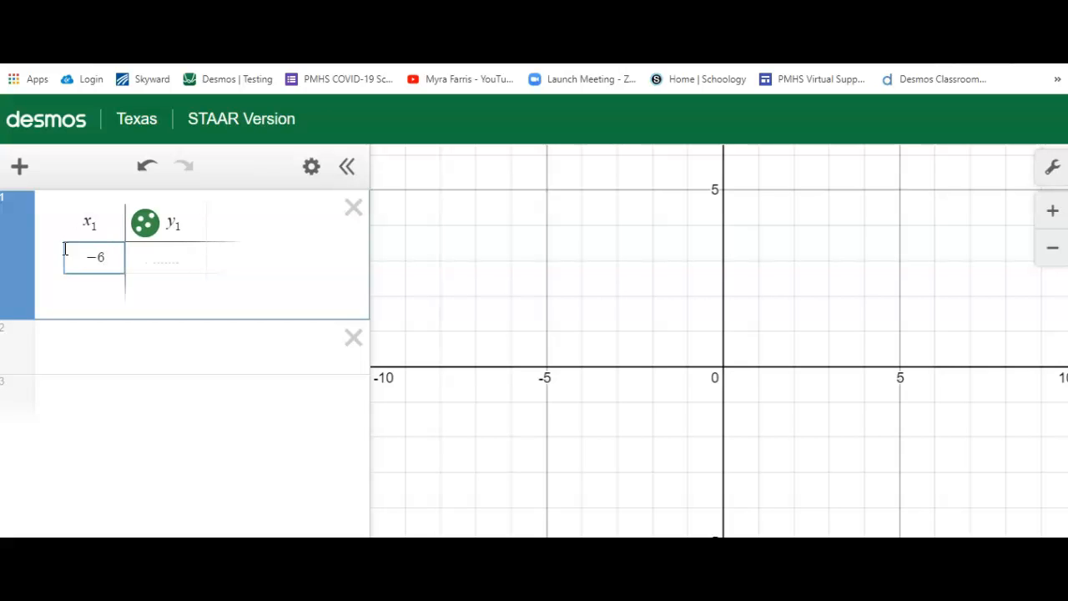
pyautogui.press('Tab')
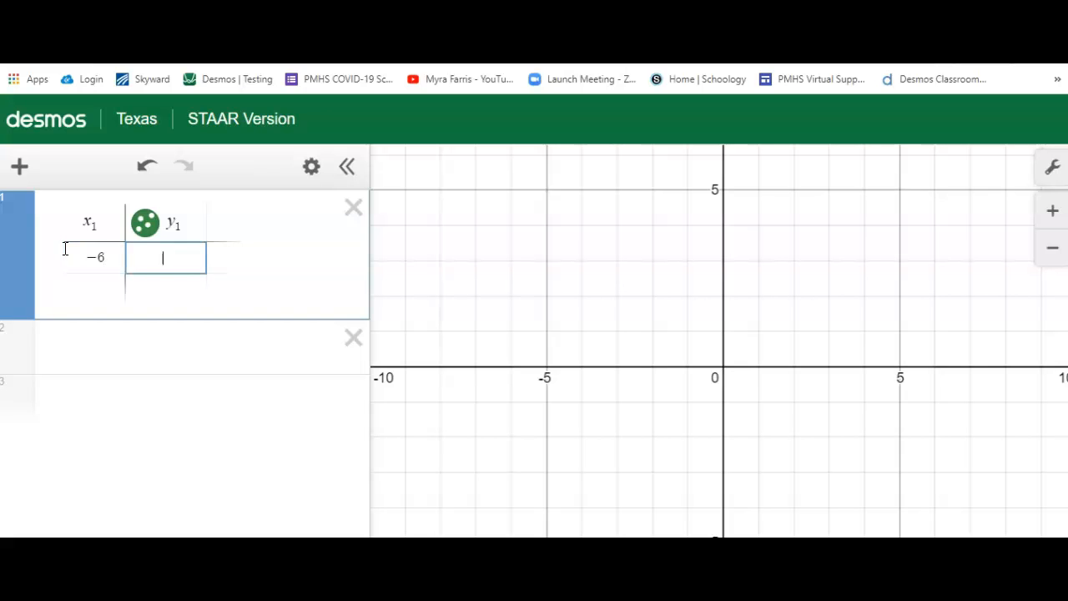
pyautogui.write('-7')
pyautogui.press('Return')
pyautogui.write('-')
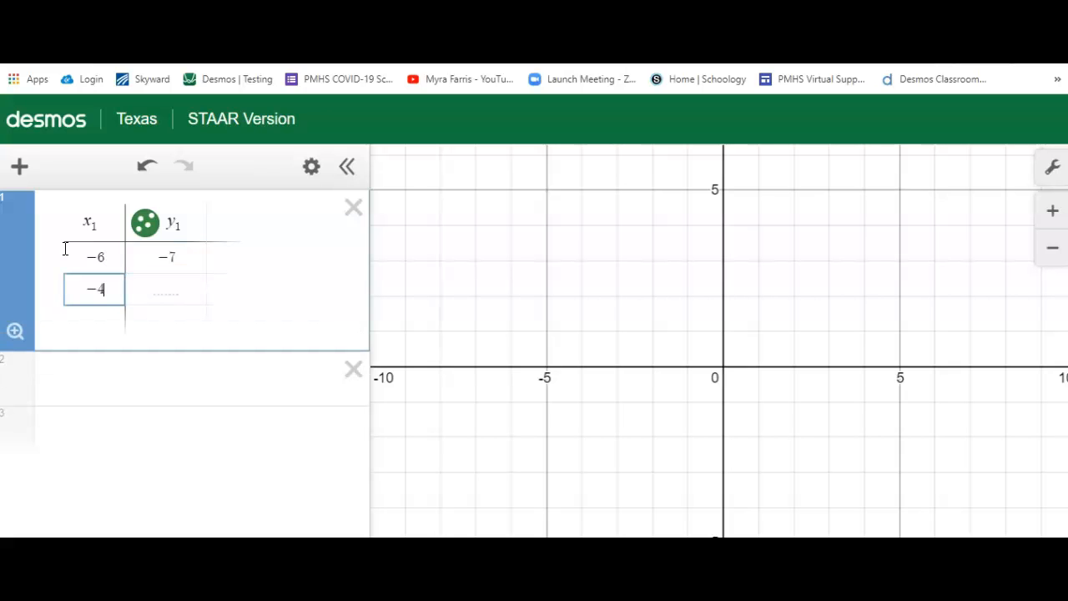
pyautogui.press('Tab')
pyautogui.write('-6')
pyautogui.press('Return')
# Enter the points (−2, −5) and (0, −4) in the third and fourth rows of the table
pyautogui.write('-2')
pyautogui.press('Tab')
pyautogui.write('-5')
pyautogui.press('Return')
pyautogui.write('0')
pyautogui.press('Tab')
pyautogui.write('-4')
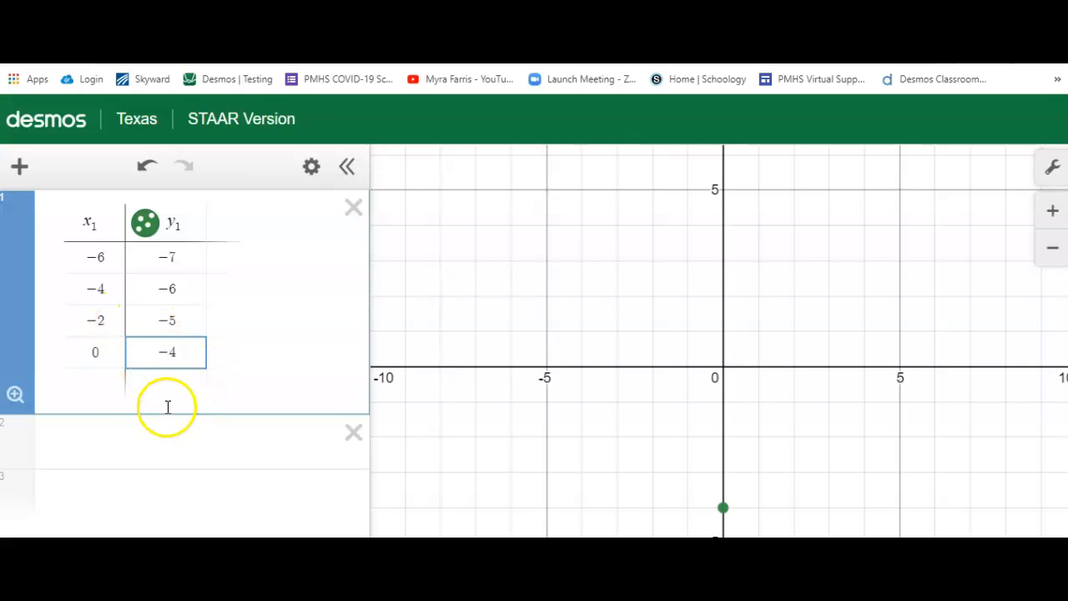
# Start a regression expression below the table with y₁ ~
pyautogui.click(201, 440)
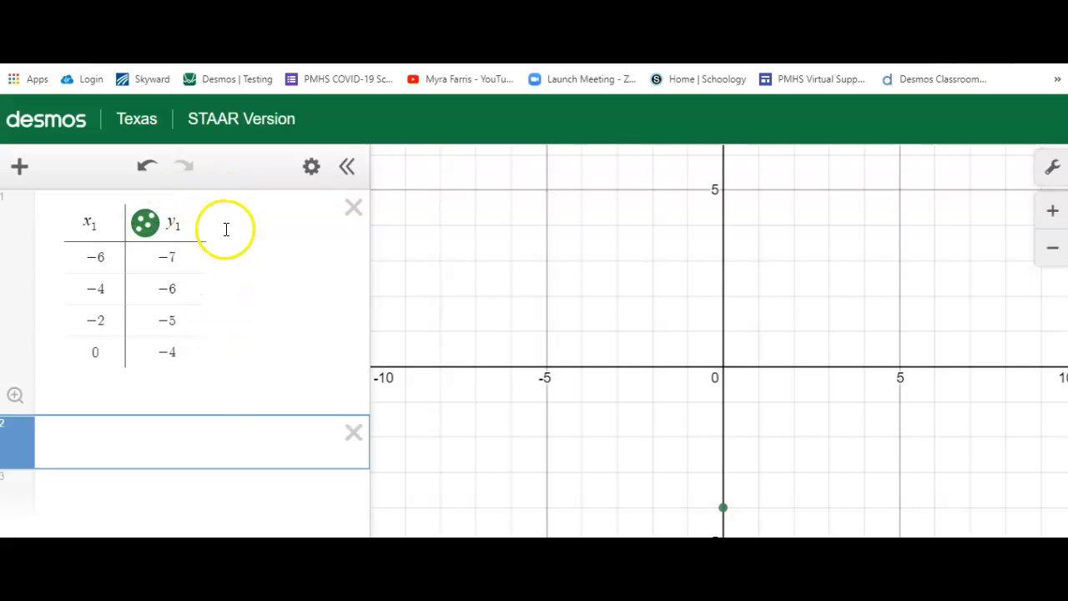
pyautogui.write('y1')
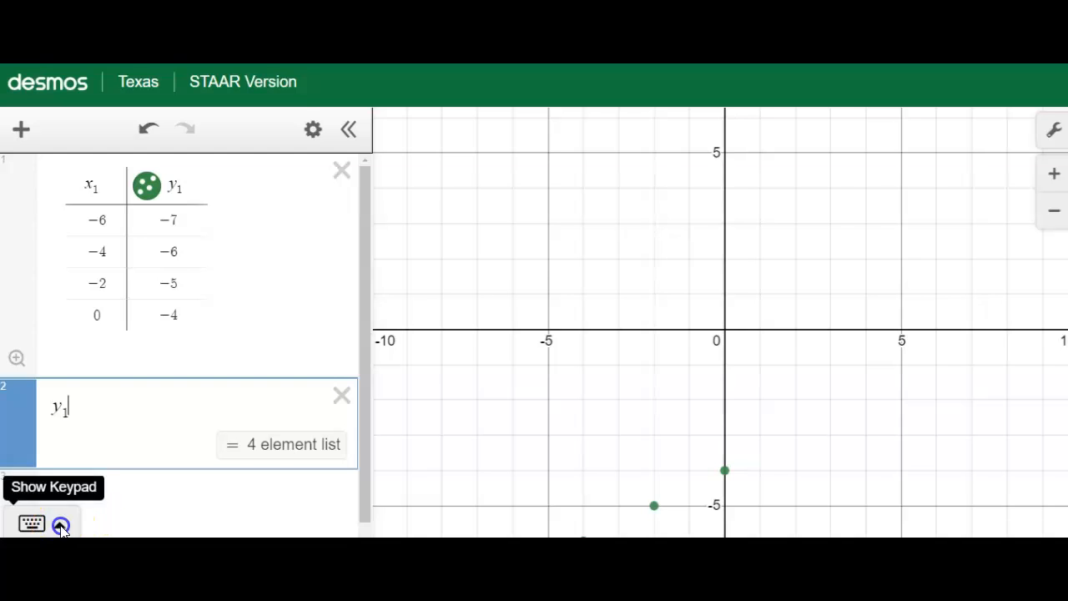
pyautogui.click(62, 524)
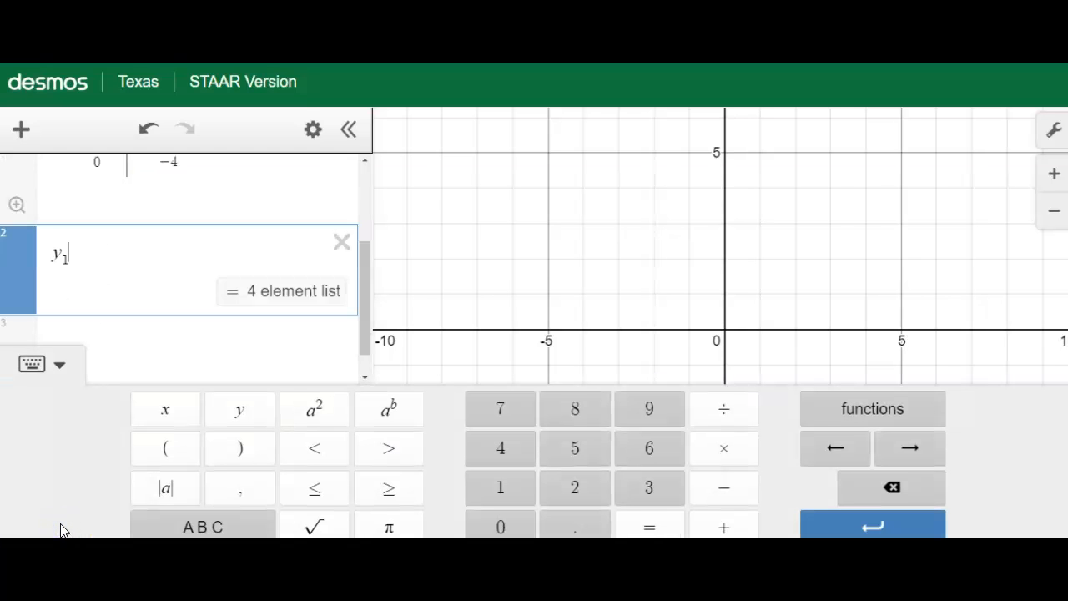
pyautogui.click(200, 527)
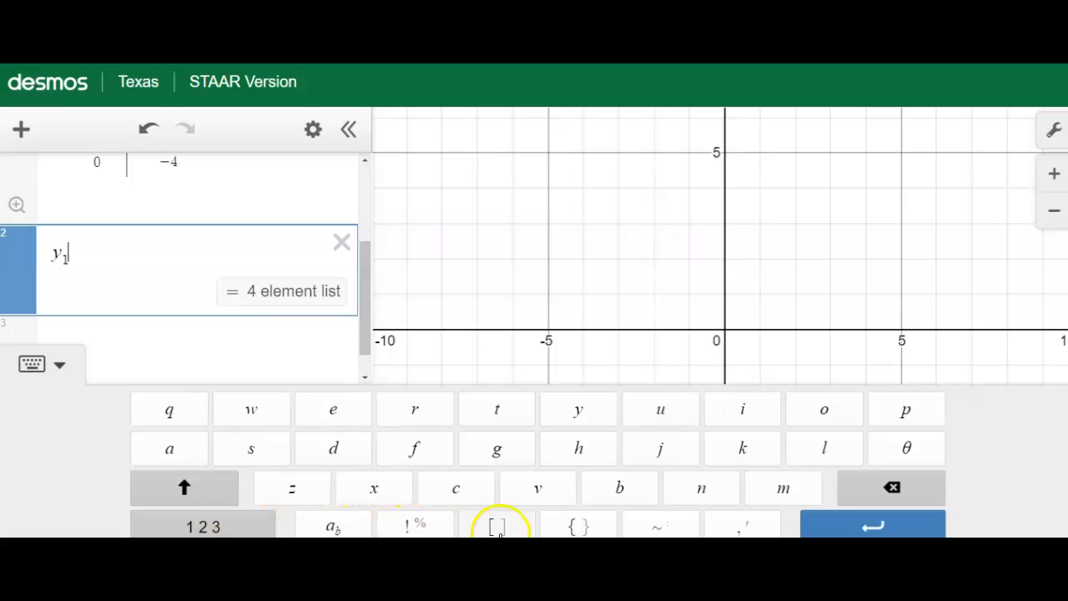
pyautogui.click(661, 528)
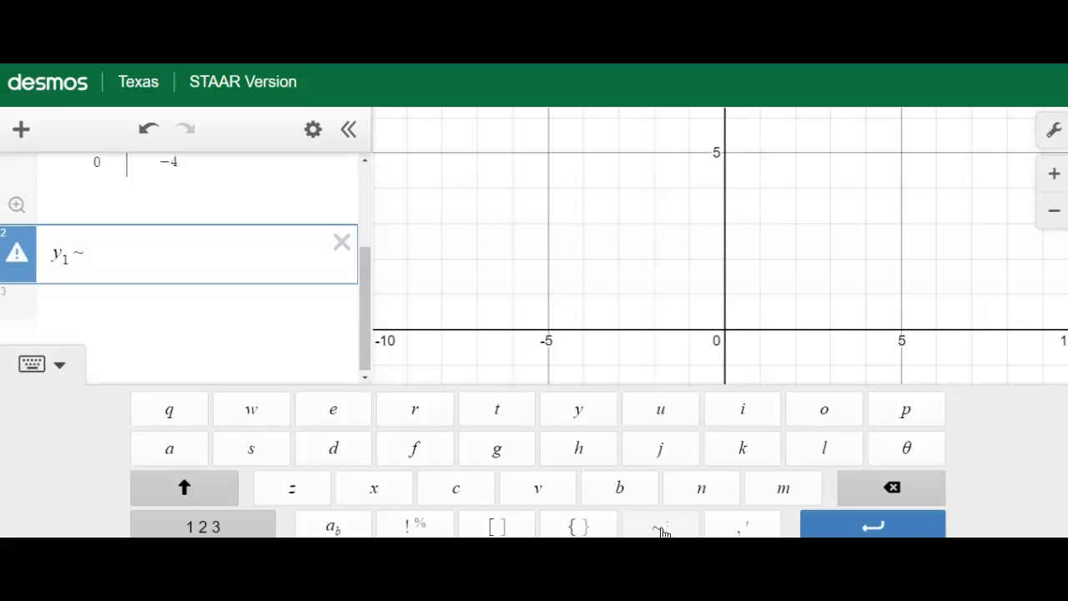
pyautogui.click(60, 363)
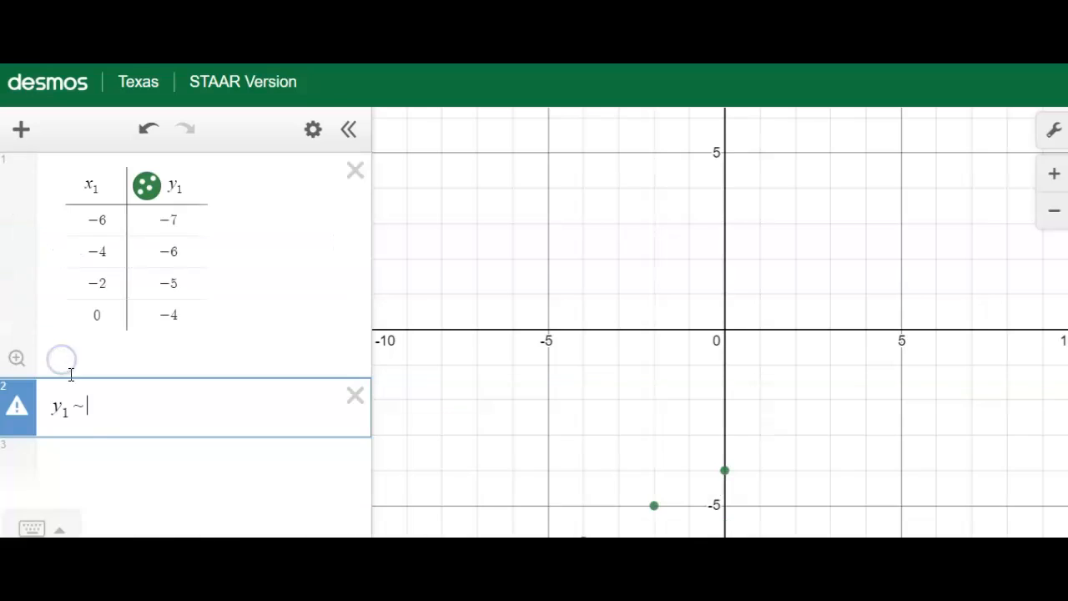
pyautogui.click(31, 527)
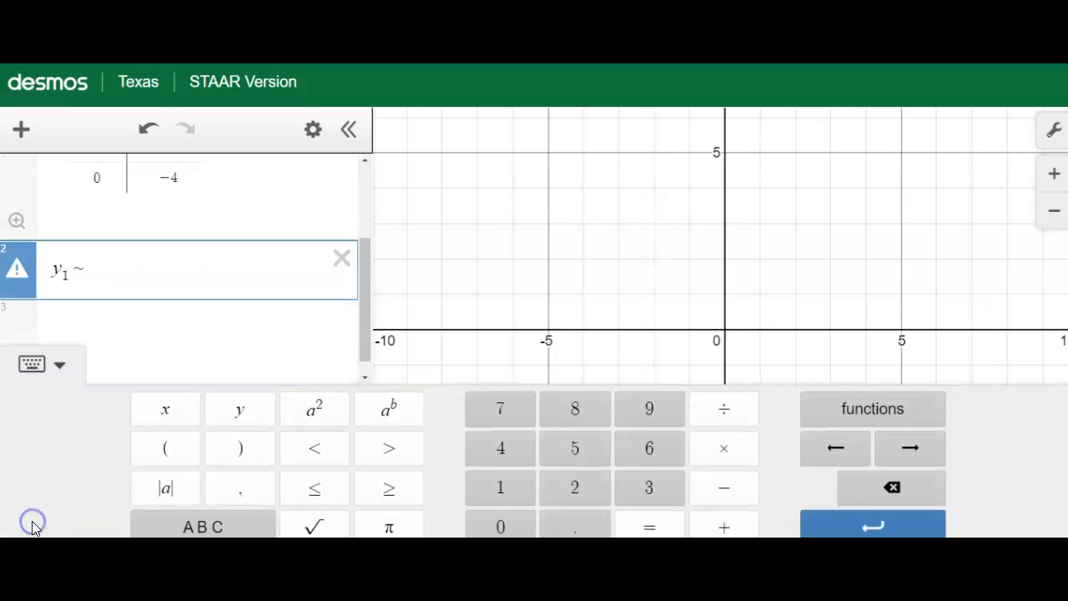
pyautogui.click(188, 527)
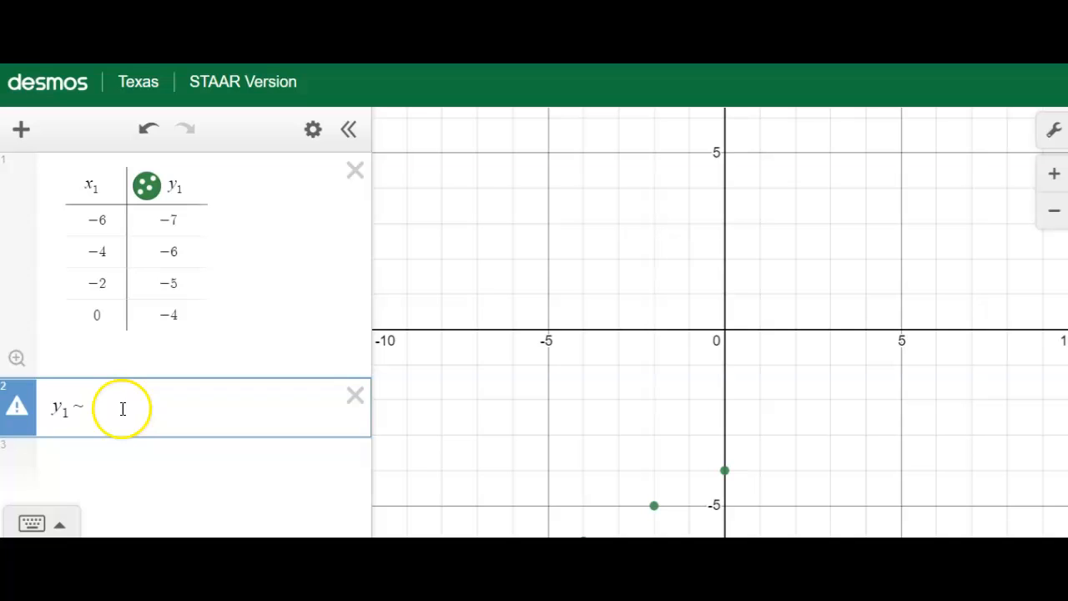
pyautogui.click(123, 408)
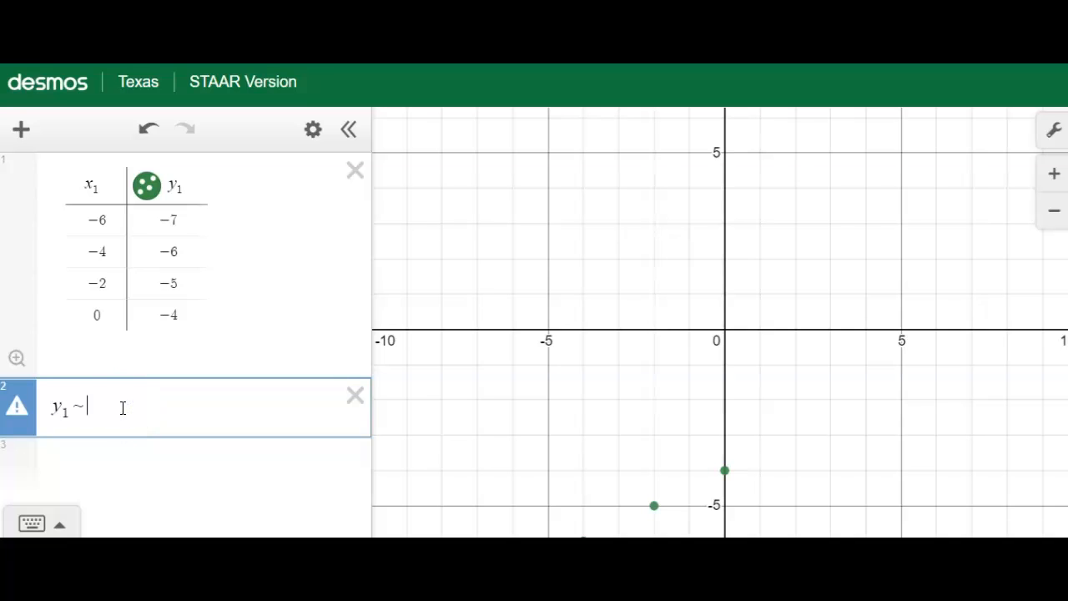
# Complete the linear regression after the tilde with mx₁ + b and show its statistics and parameters
pyautogui.write('m')
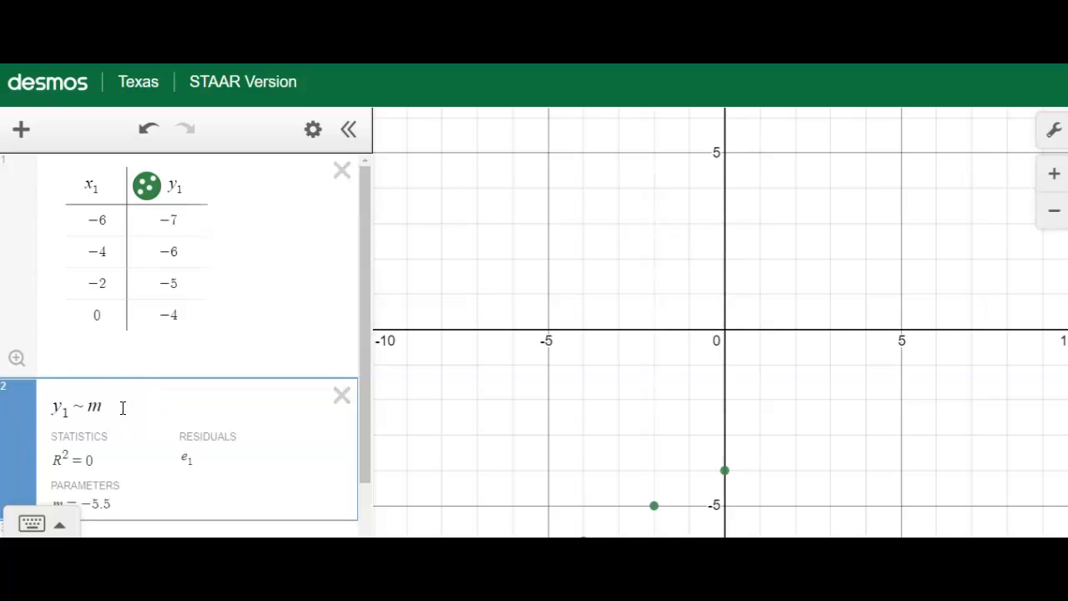
pyautogui.write('x')
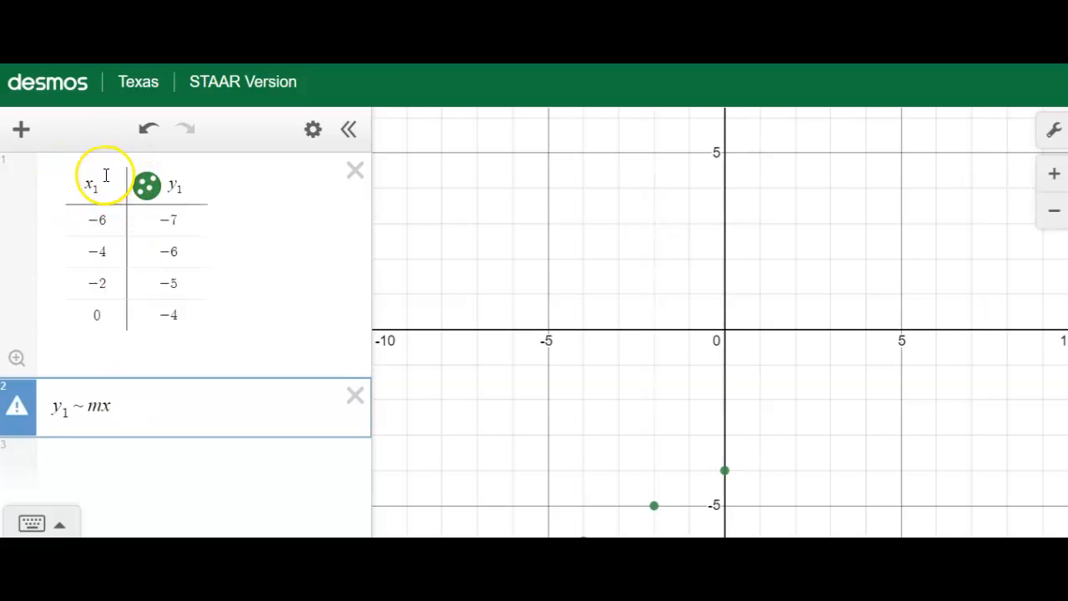
pyautogui.write('1')
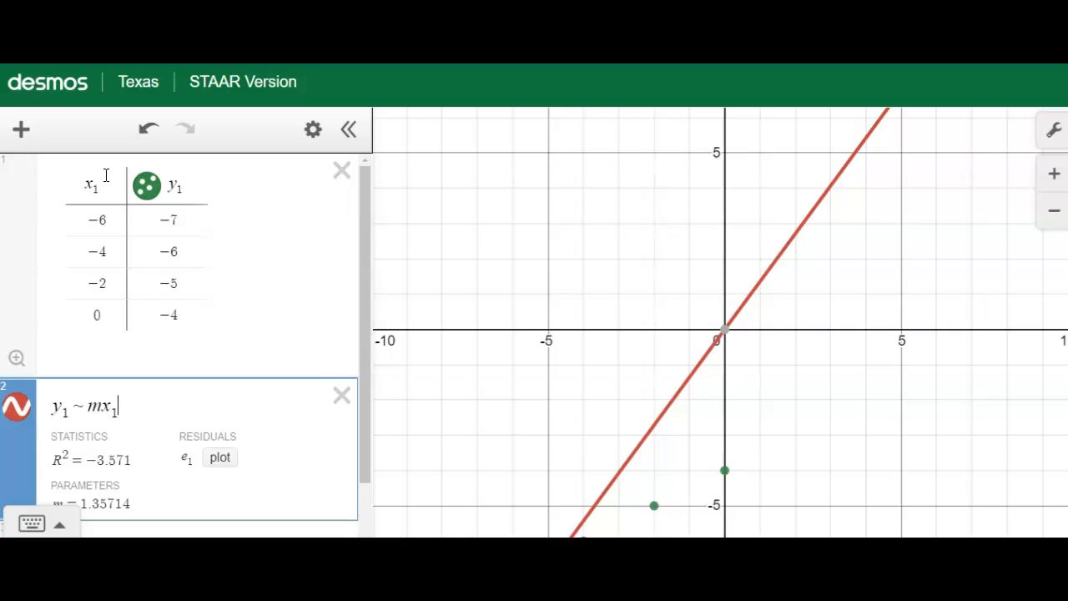
pyautogui.write('+ b')
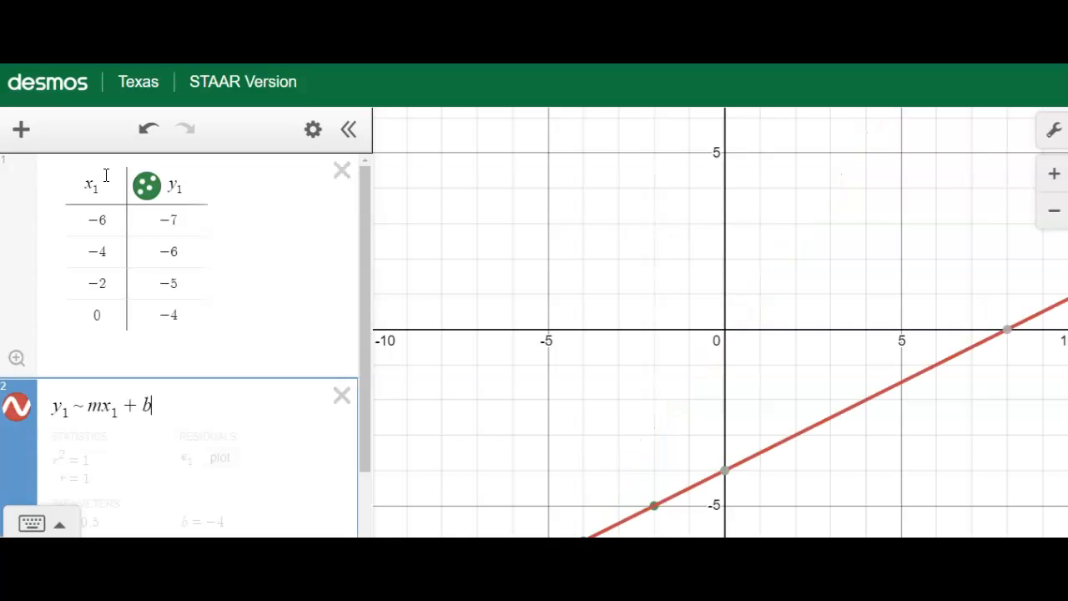
pyautogui.moveTo(363, 246); pyautogui.dragTo(359, 309)
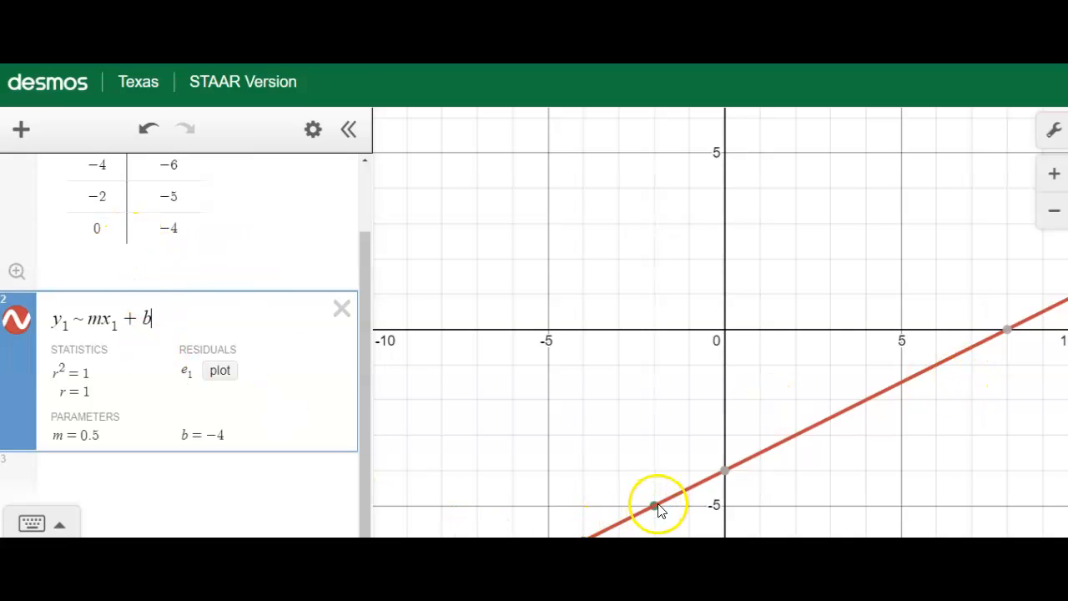
# Try −3 as the y₁ value in the x = 0 row and restore it to −4
pyautogui.click(187, 229)
pyautogui.press('BackSpace')
pyautogui.write('3')
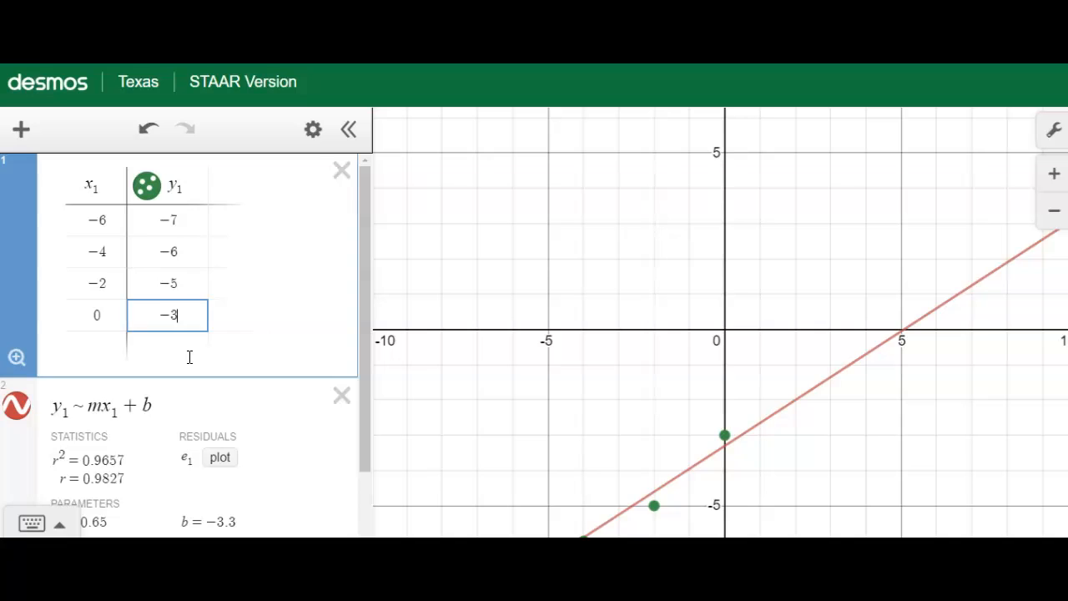
pyautogui.press('BackSpace')
pyautogui.write('4')
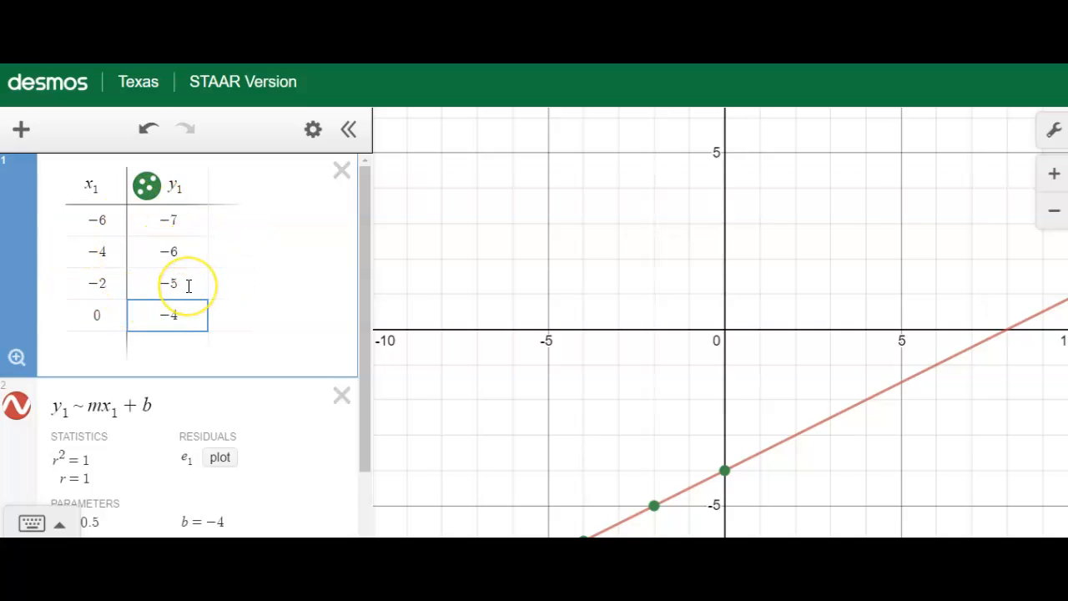
# Add the equation y = 1/2 x − 4 as a new expression below the regression
pyautogui.moveTo(364, 373); pyautogui.dragTo(354, 472)
pyautogui.click(157, 477)
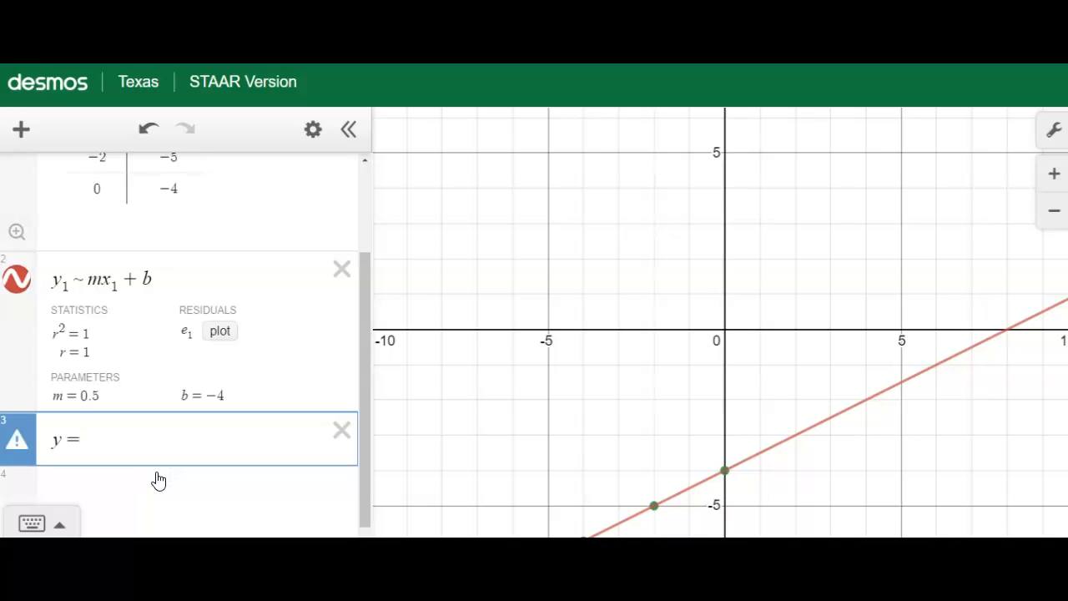
pyautogui.write('1/2')
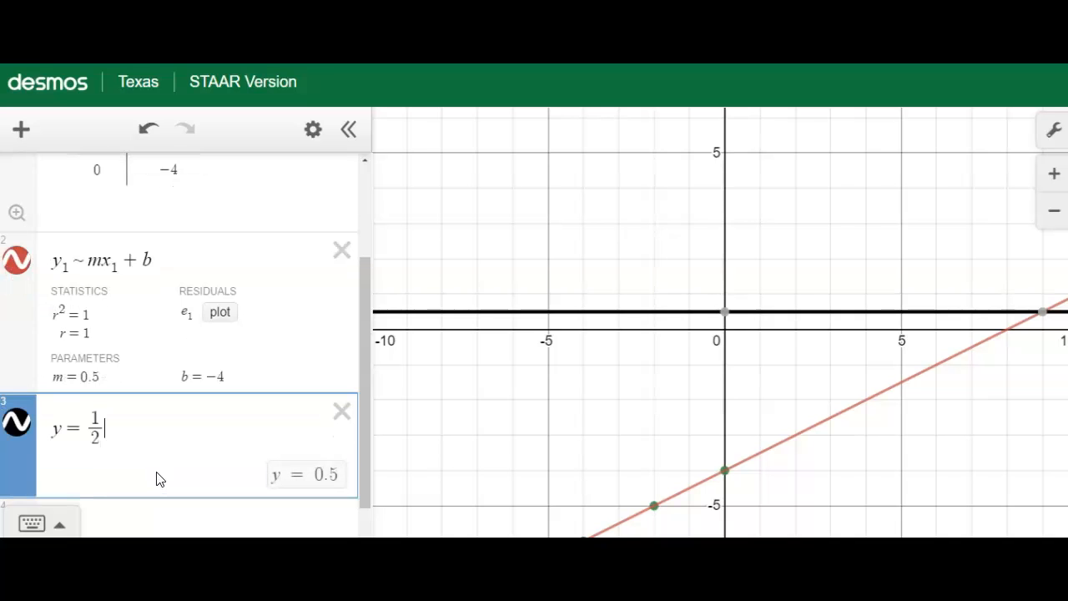
pyautogui.write('x')
pyautogui.write('-')
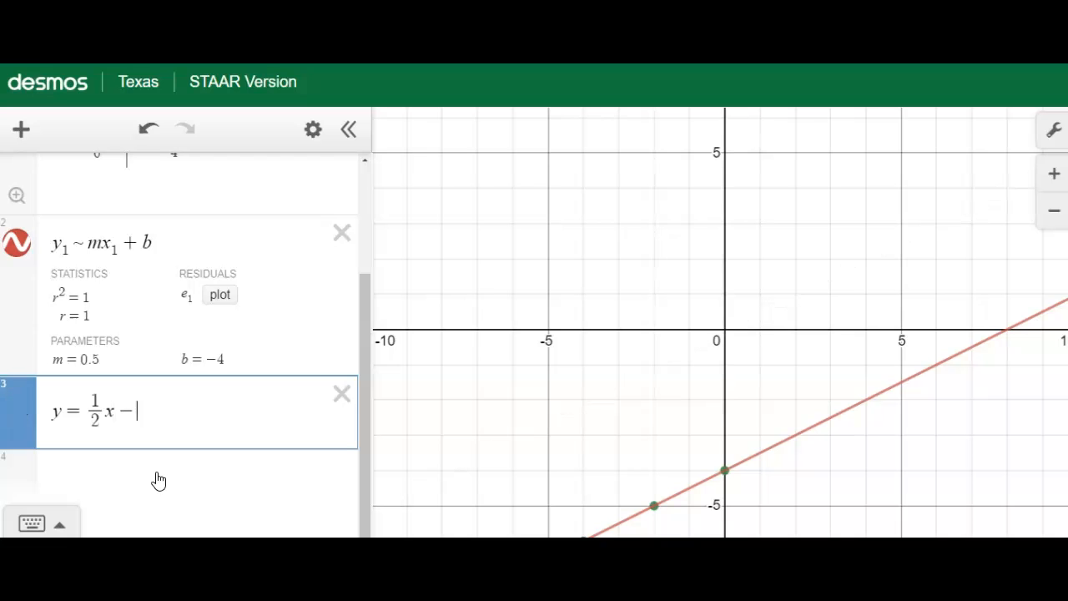
pyautogui.write('4')
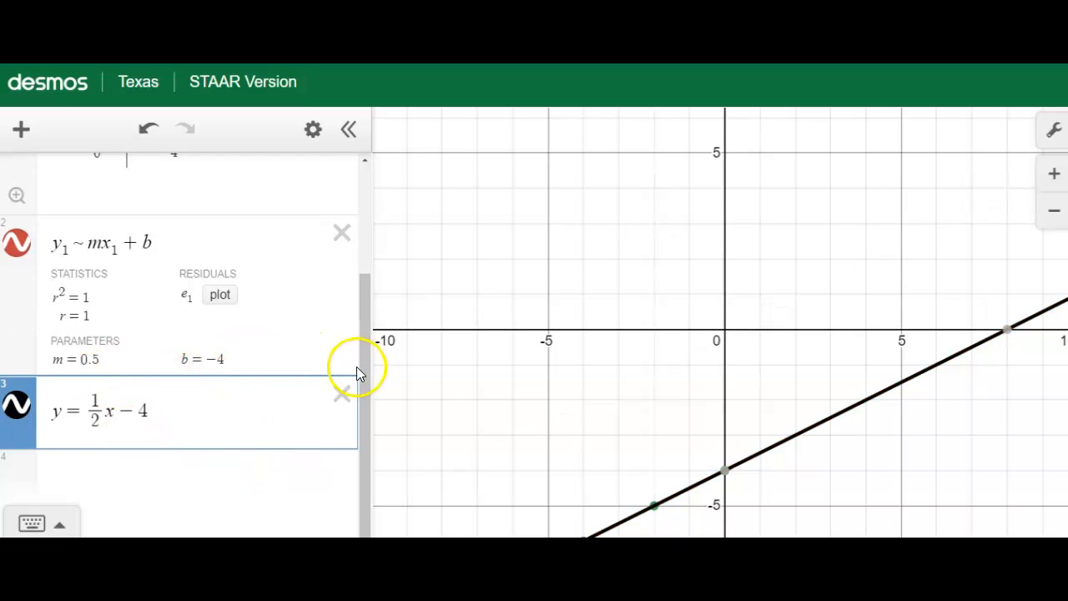
# Switch to the PowerPoint presentation and show slide 3 with the X and Y₂ table
pyautogui.moveTo(364, 355); pyautogui.dragTo(366, 237)
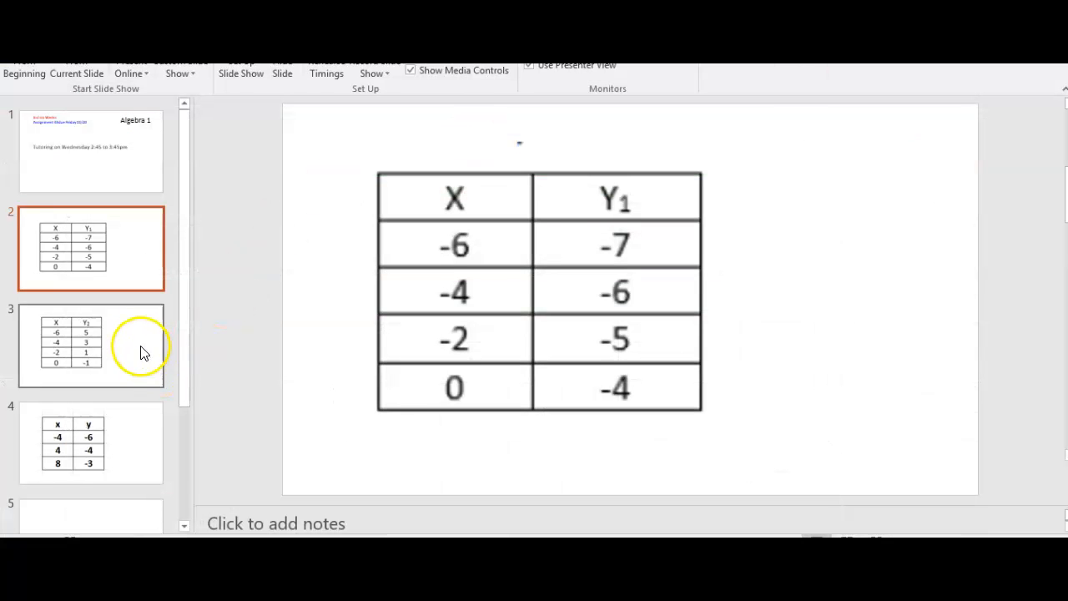
pyautogui.click(136, 348)
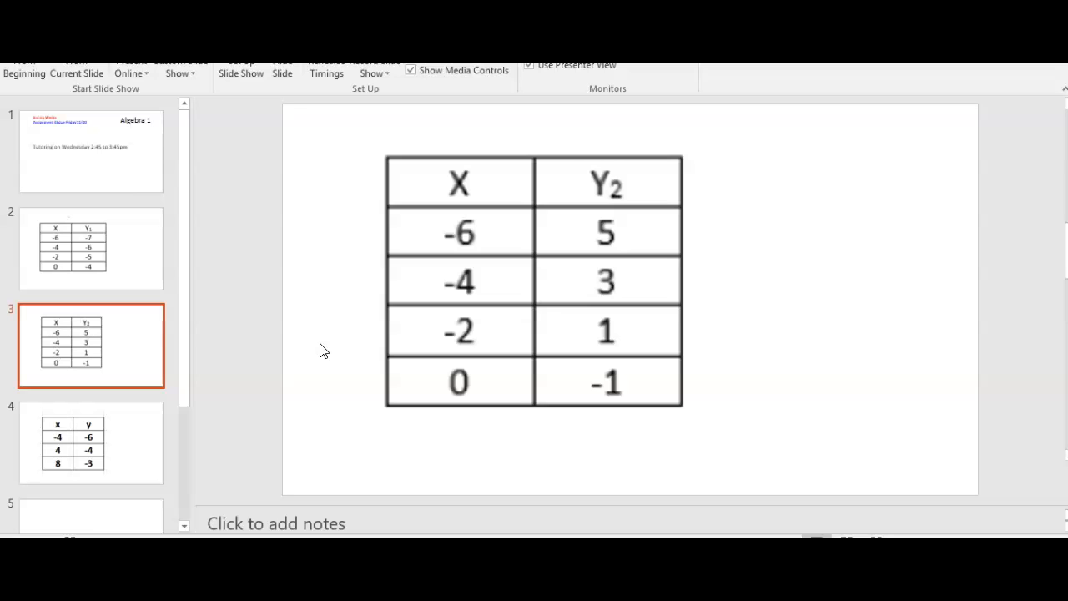
pyautogui.click(539, 436)
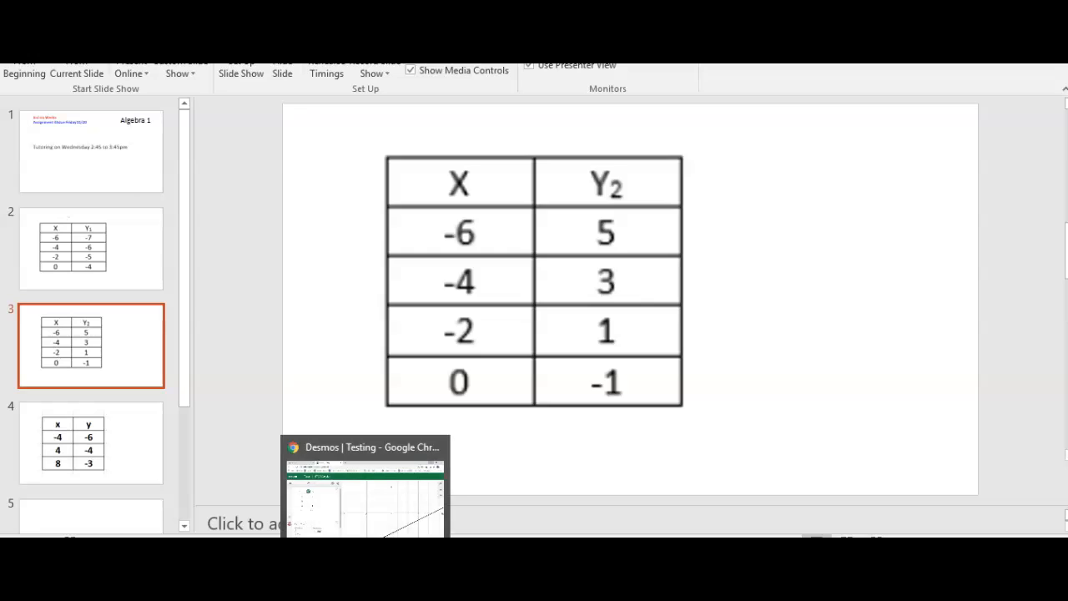
# Switch back to Desmos and change the table's y₁ values to 5 for x = −6 and 3 for x = −4
pyautogui.click(358, 467)
pyautogui.click(117, 227)
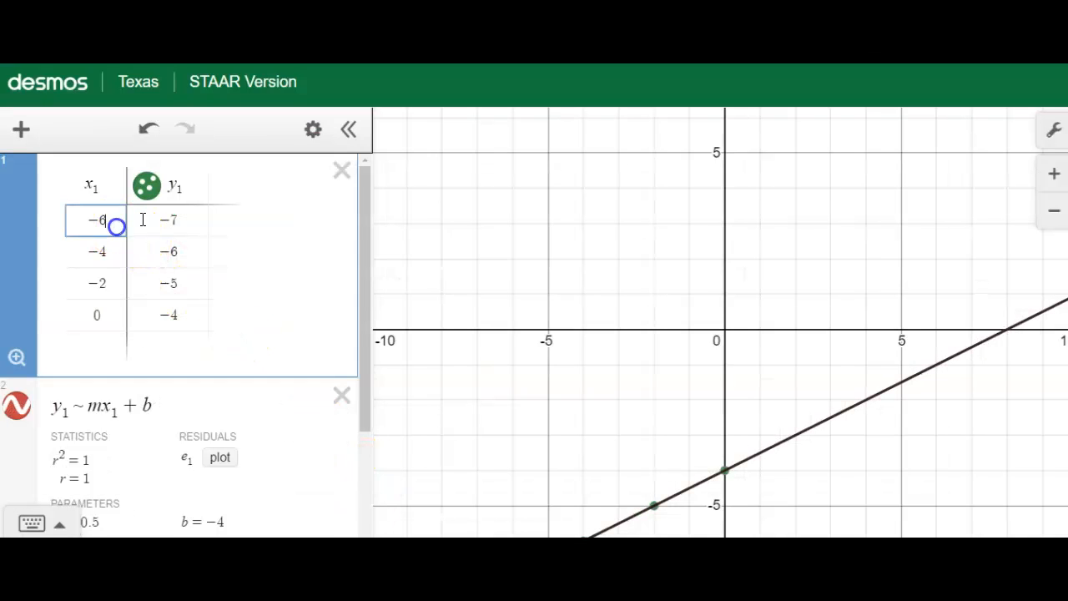
pyautogui.doubleClick(144, 220)
pyautogui.write('5')
pyautogui.press('Tab')
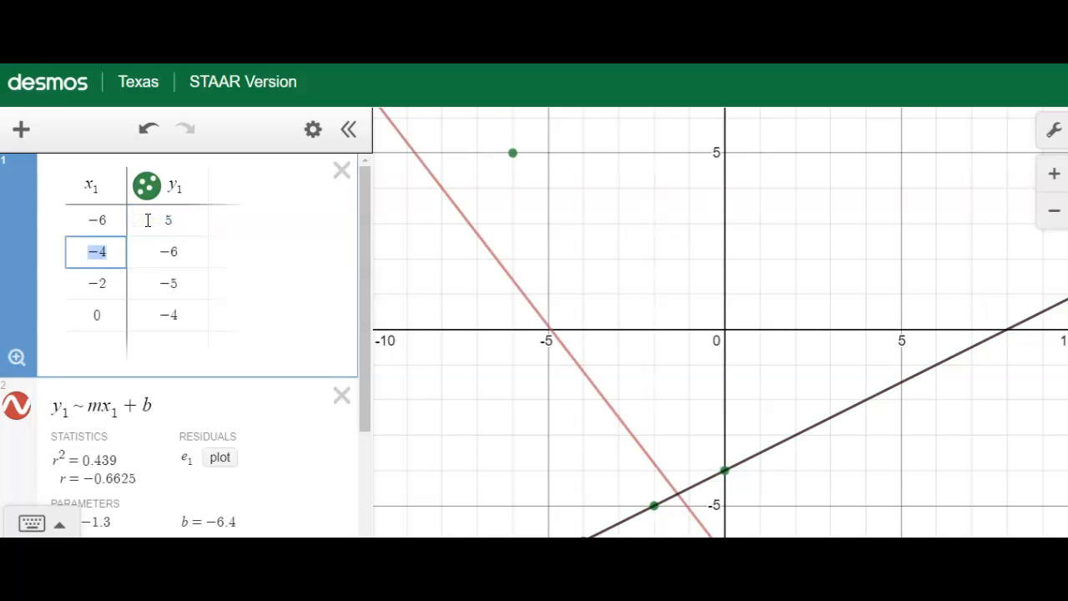
pyautogui.press('Tab')
pyautogui.write('3')
pyautogui.press('Tab')
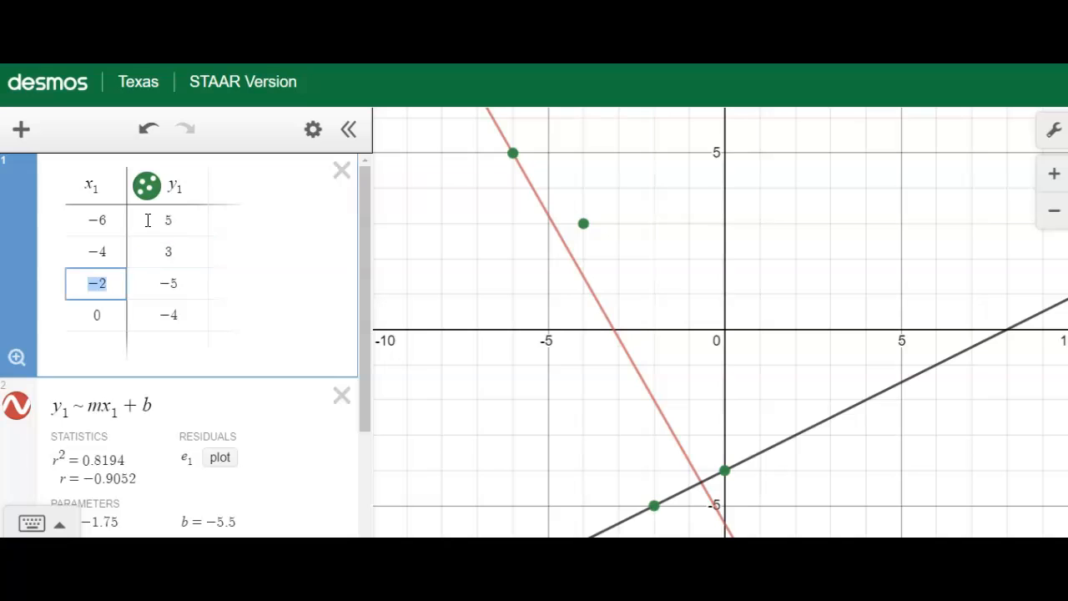
# Set the y₁ values to 1 for x = −2 and −1 for x = 0, keeping the x₁ values as on the slide
pyautogui.write('1')
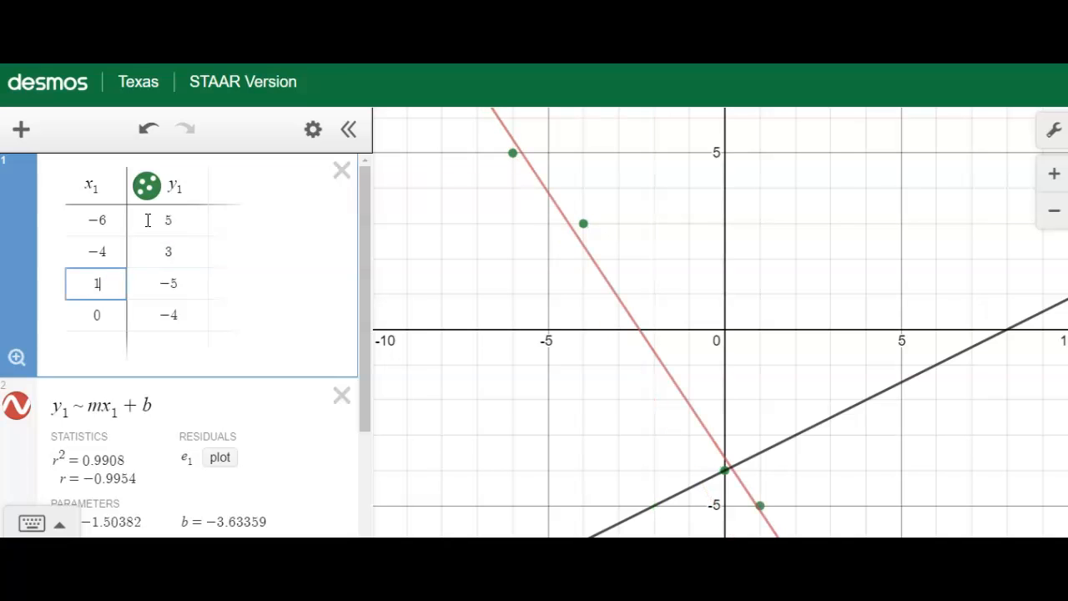
pyautogui.press('BackSpace')
pyautogui.write('-2')
pyautogui.press('Tab')
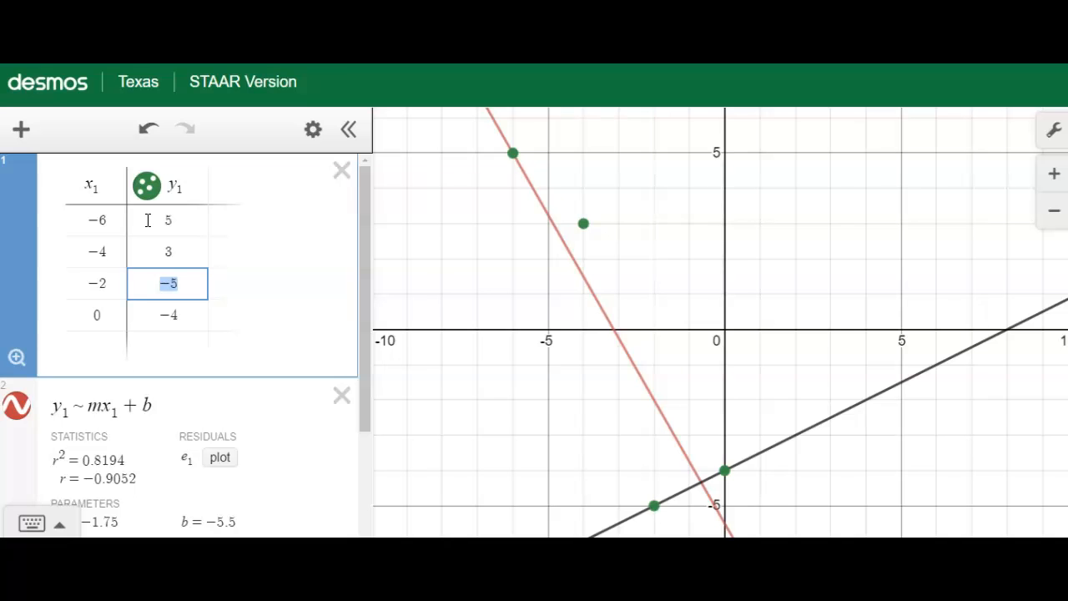
pyautogui.write('1')
pyautogui.press('Tab')
pyautogui.press('Tab')
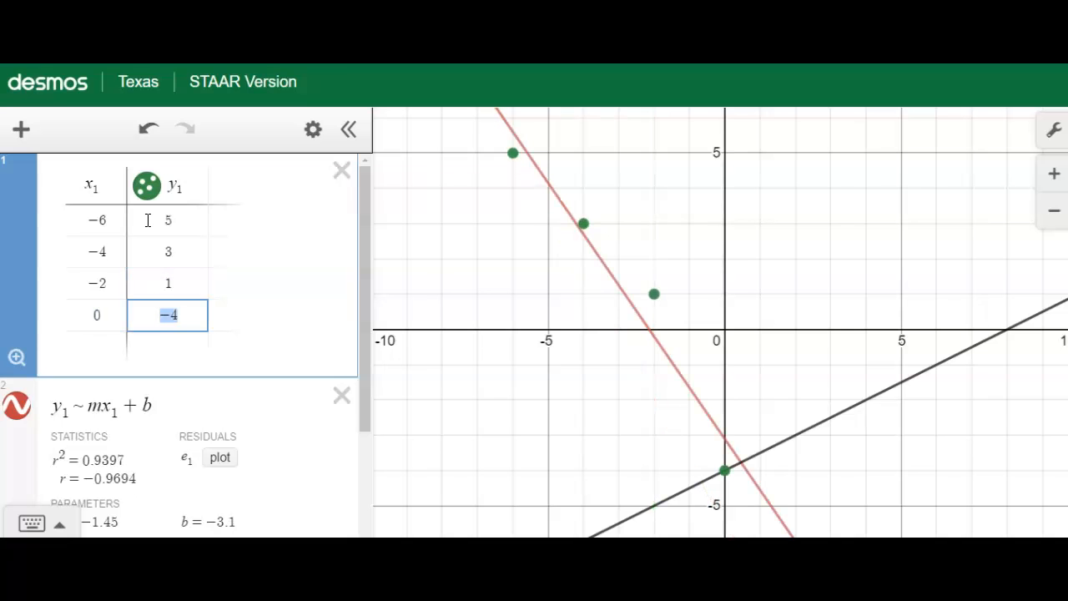
pyautogui.write('-')
pyautogui.write('1')
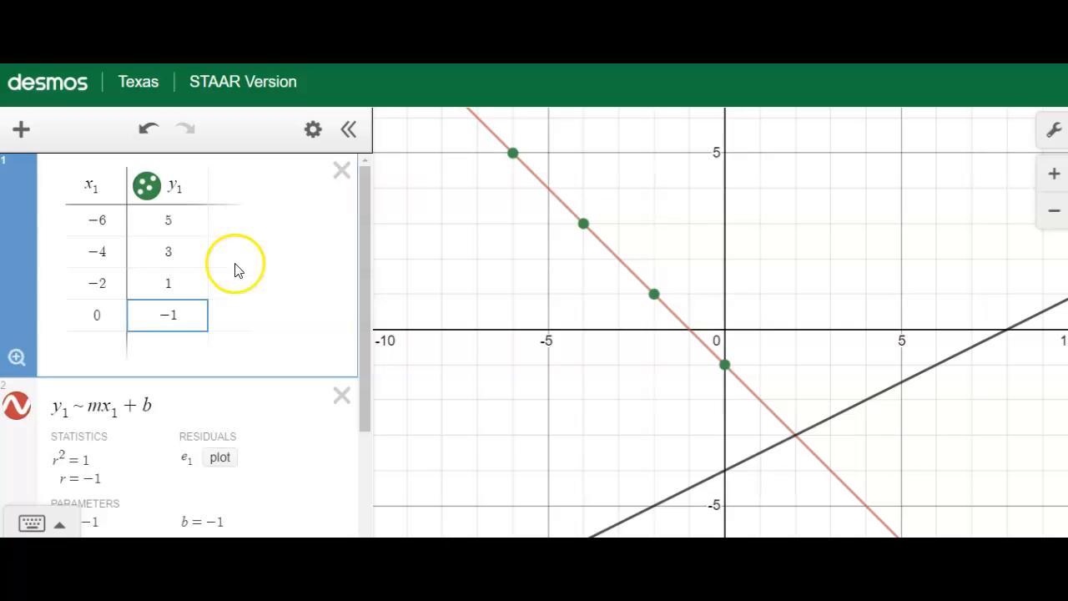
# Delete the old regression and the y = 1/2 x − 4 equation, and start an empty expression below the table
pyautogui.click(342, 396)
pyautogui.click(336, 396)
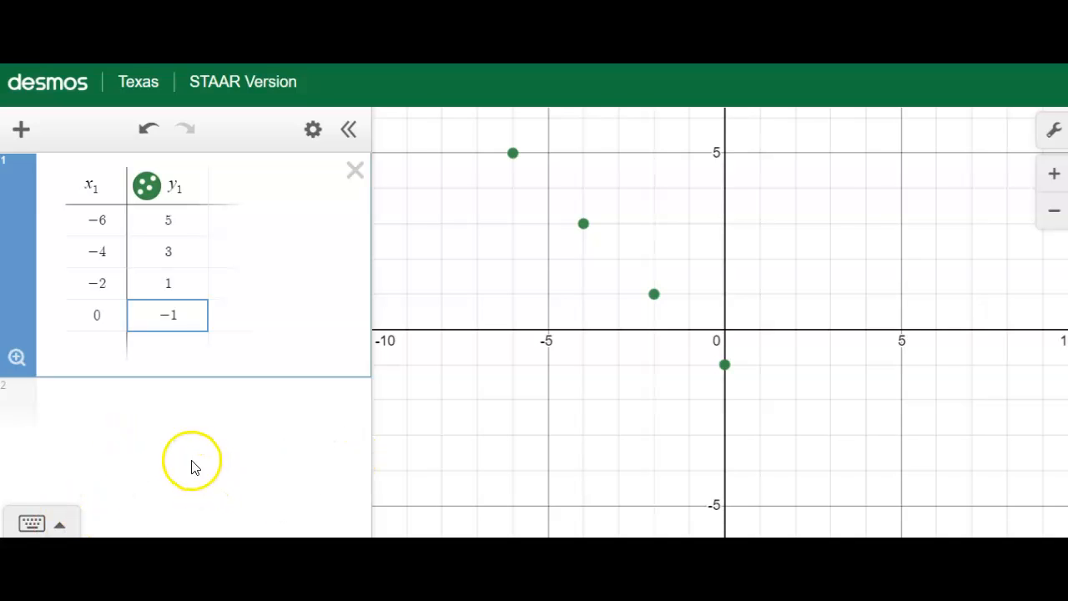
pyautogui.click(158, 406)
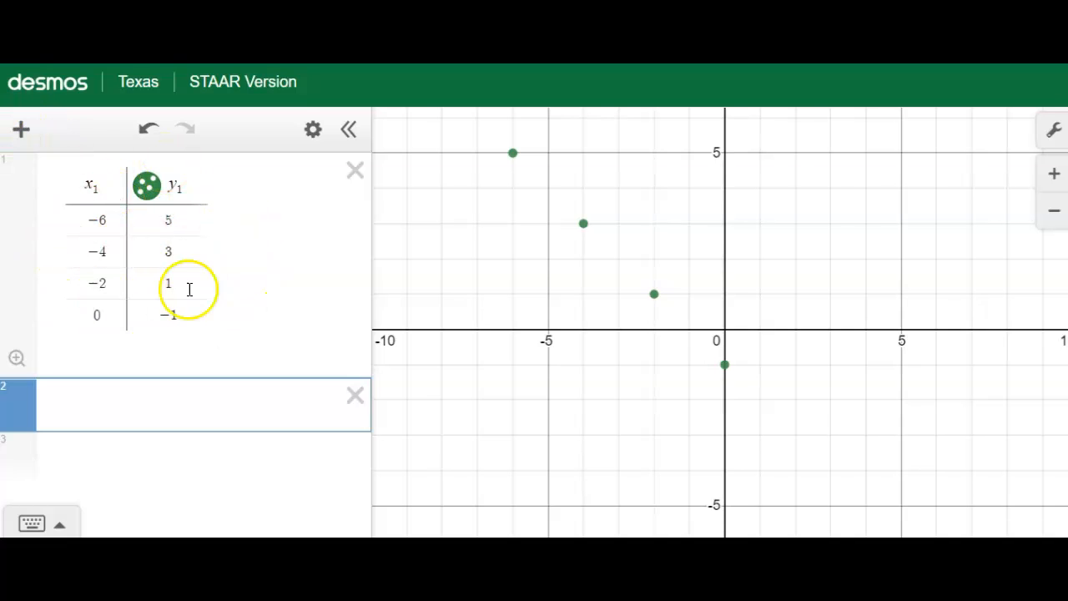
# Enter the linear regression y₁ ~ mx₁ + b in the empty expression below the table
pyautogui.click(113, 394)
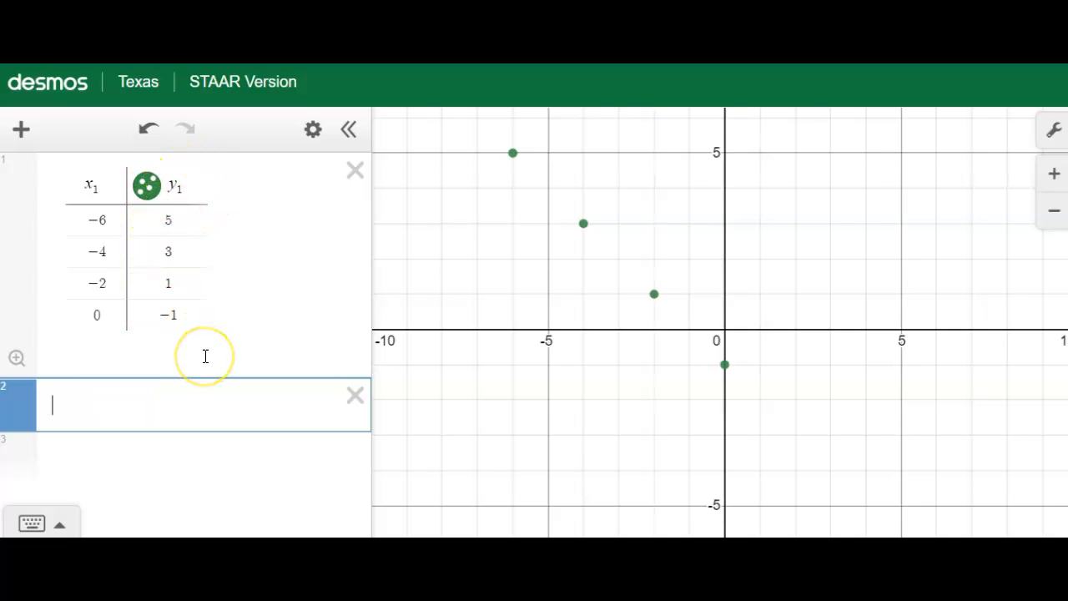
pyautogui.write('y_1')
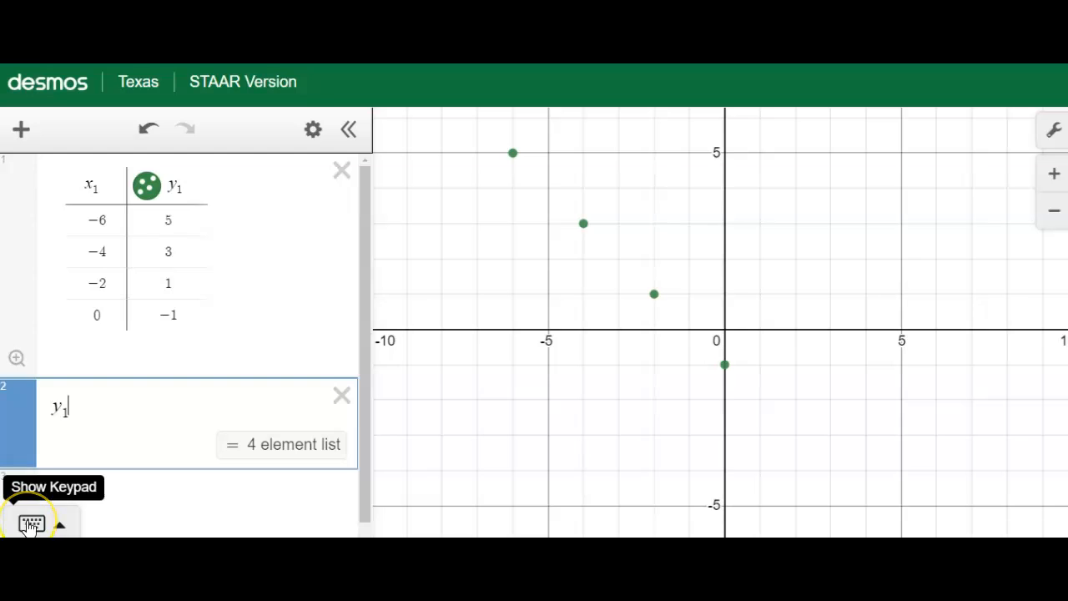
pyautogui.click(30, 523)
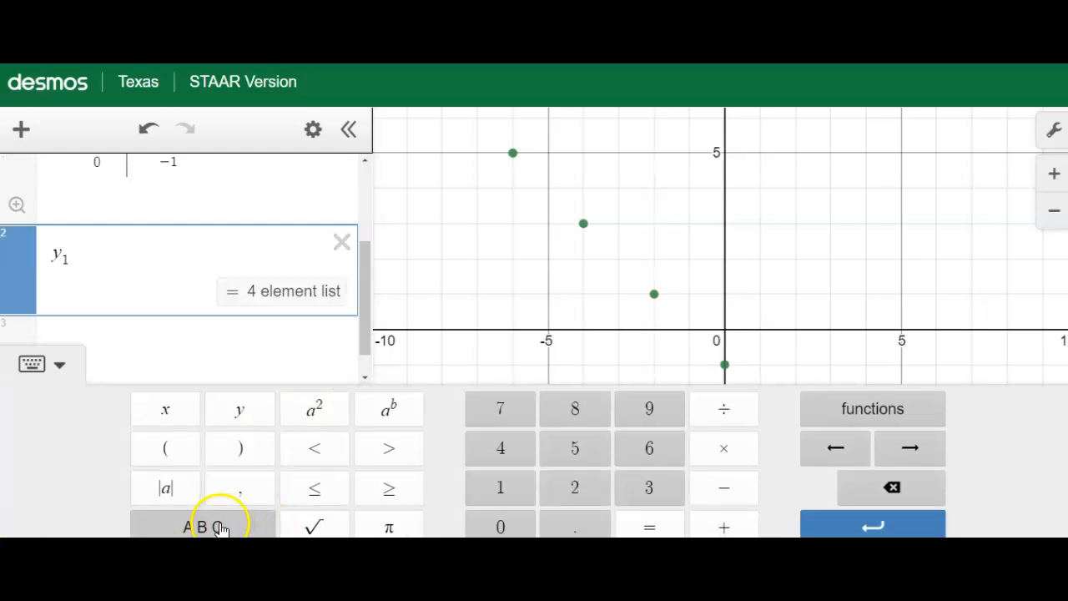
pyautogui.click(220, 525)
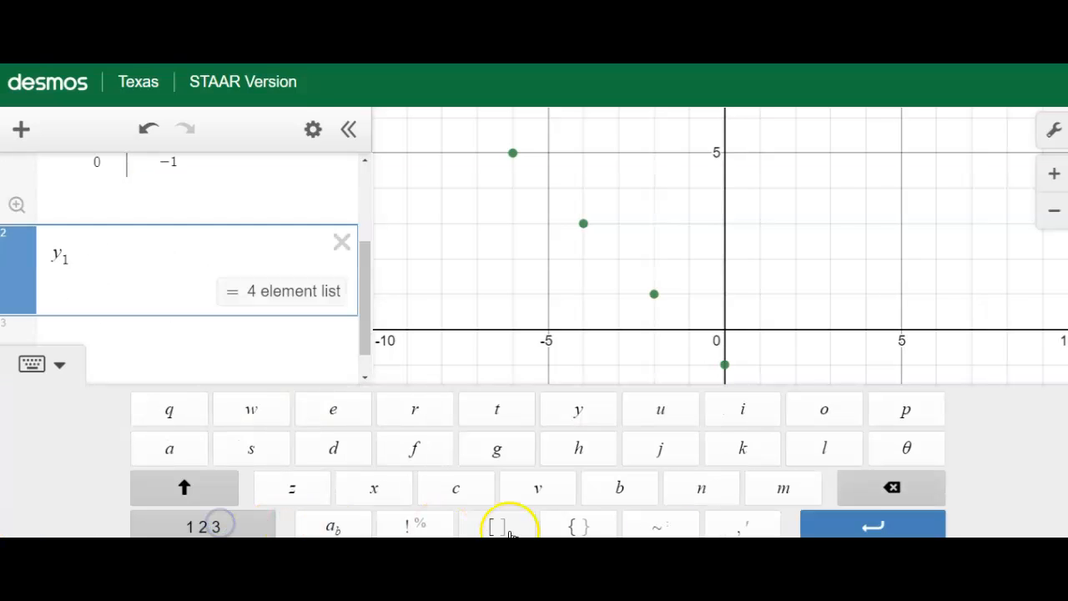
pyautogui.click(660, 528)
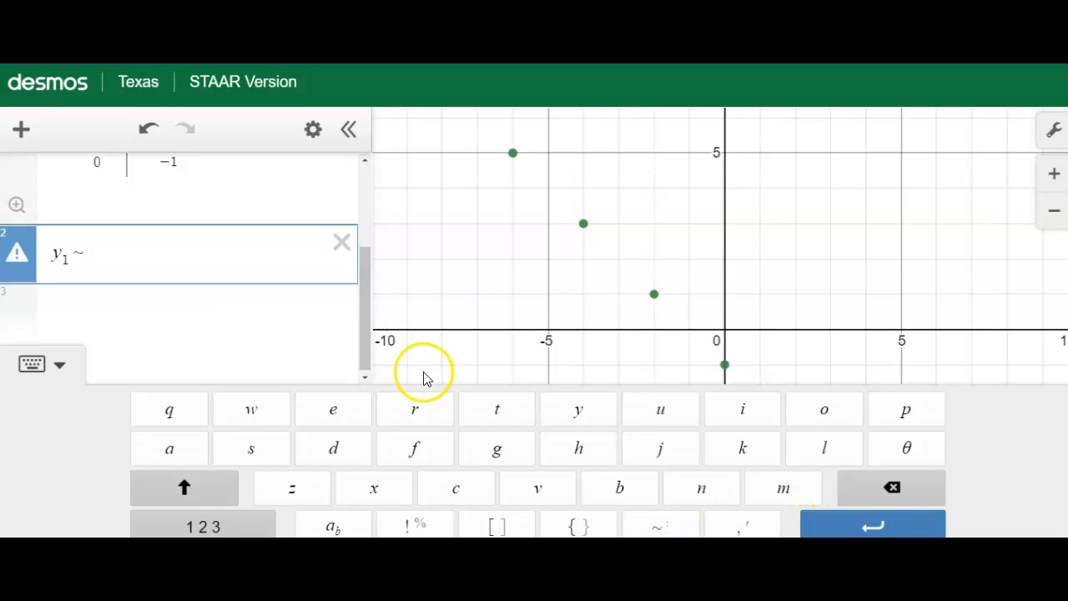
pyautogui.click(58, 364)
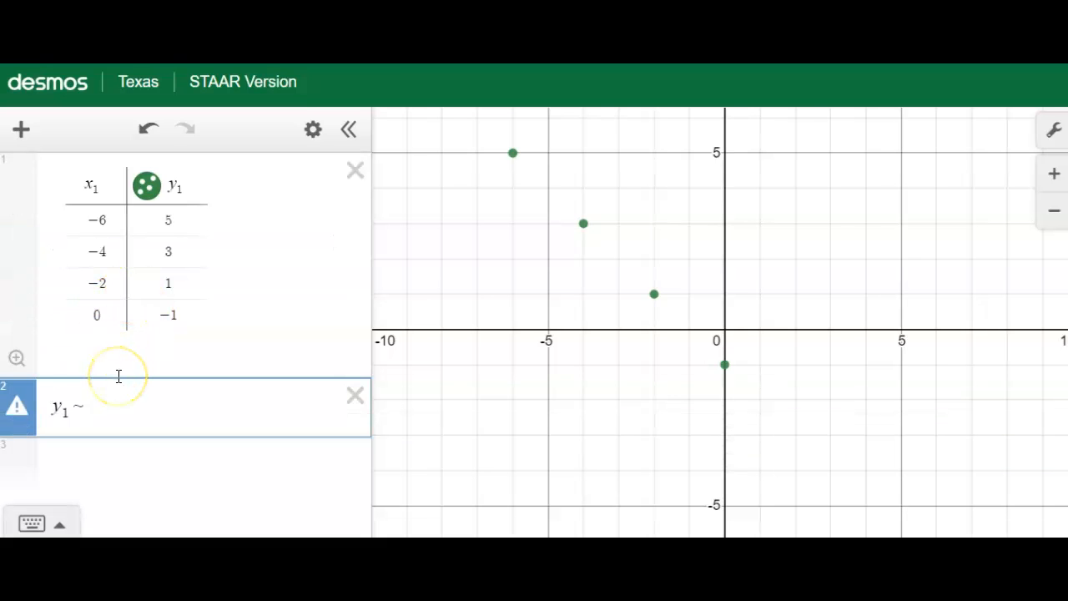
pyautogui.write('1 + ')
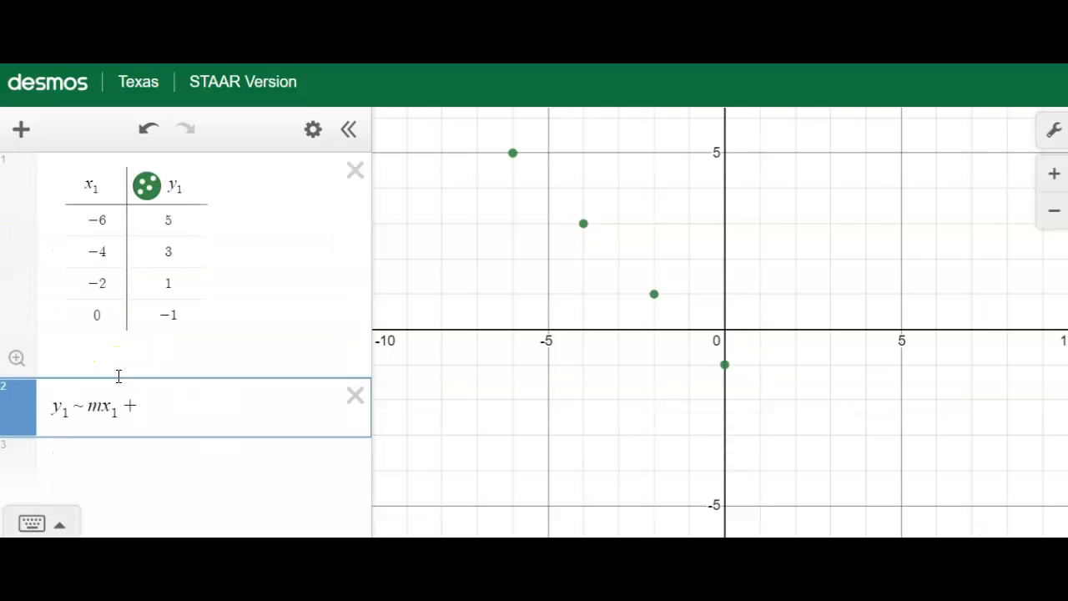
pyautogui.write('b')
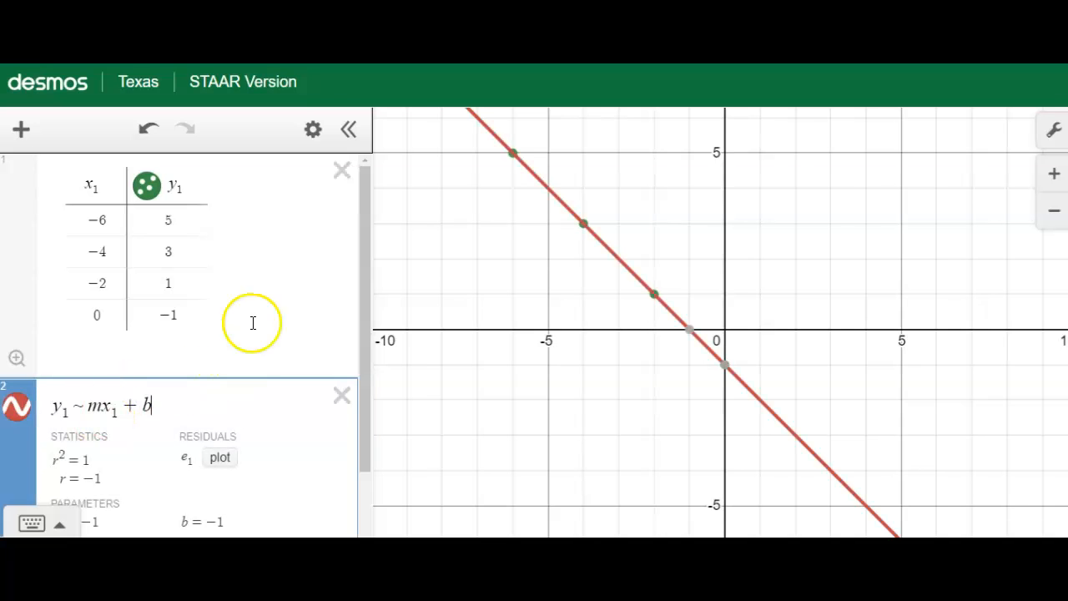
# Add the equation y = −1x − 1 below the regression and simplify it to y = −x − 1
pyautogui.moveTo(368, 269); pyautogui.dragTo(362, 362)
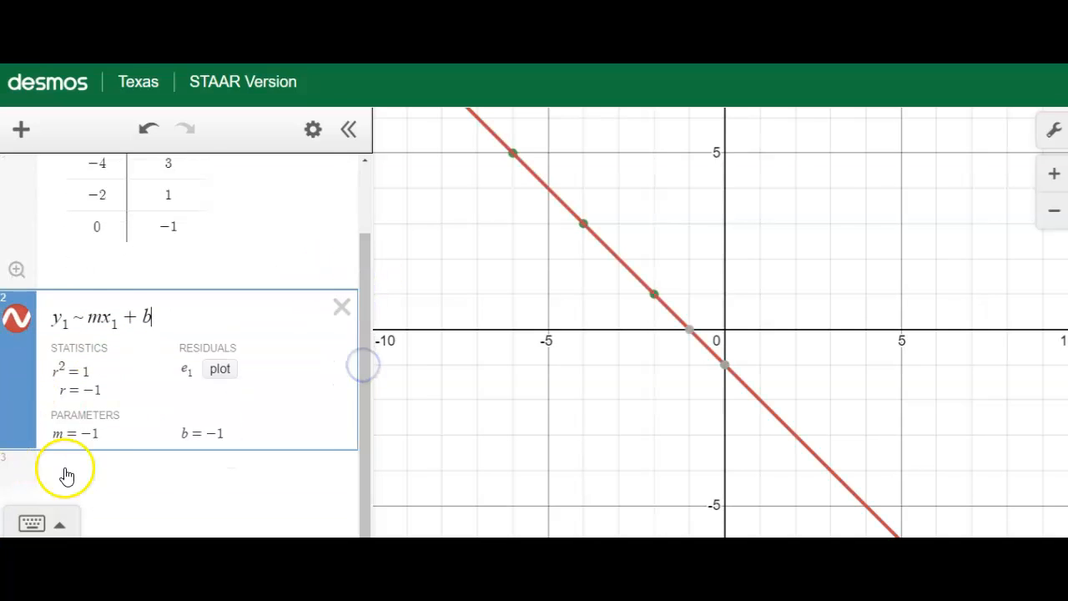
pyautogui.click(96, 464)
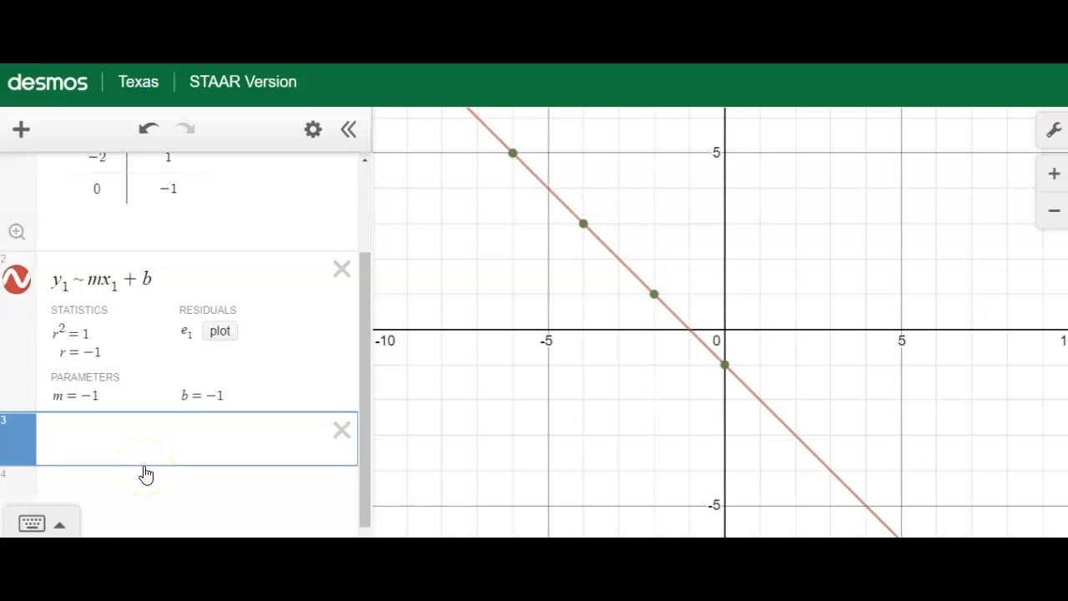
pyautogui.write('y=-1x')
pyautogui.write('-1')
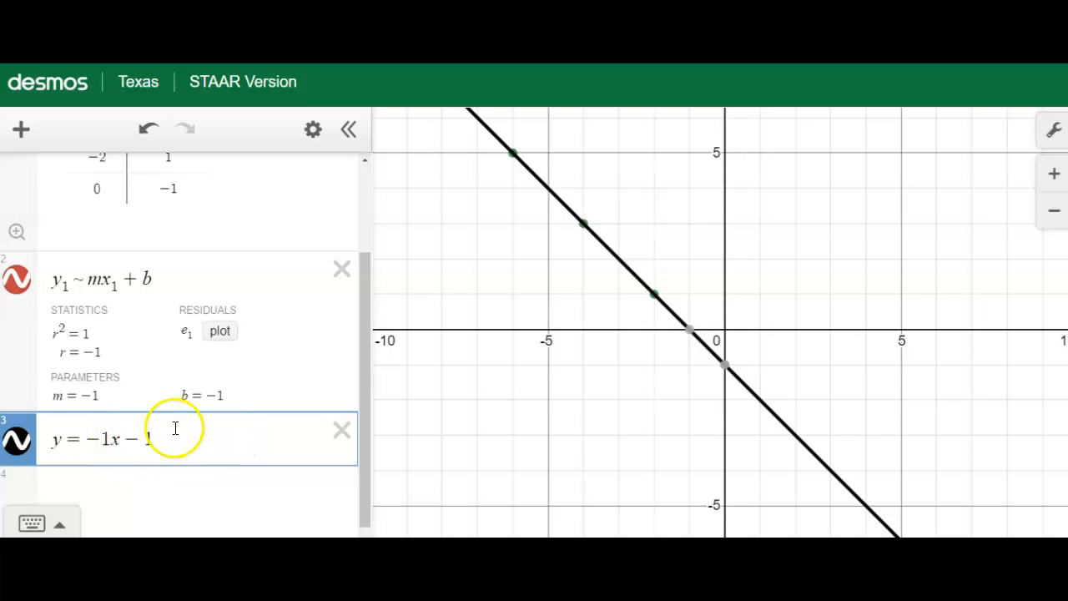
pyautogui.click(113, 433)
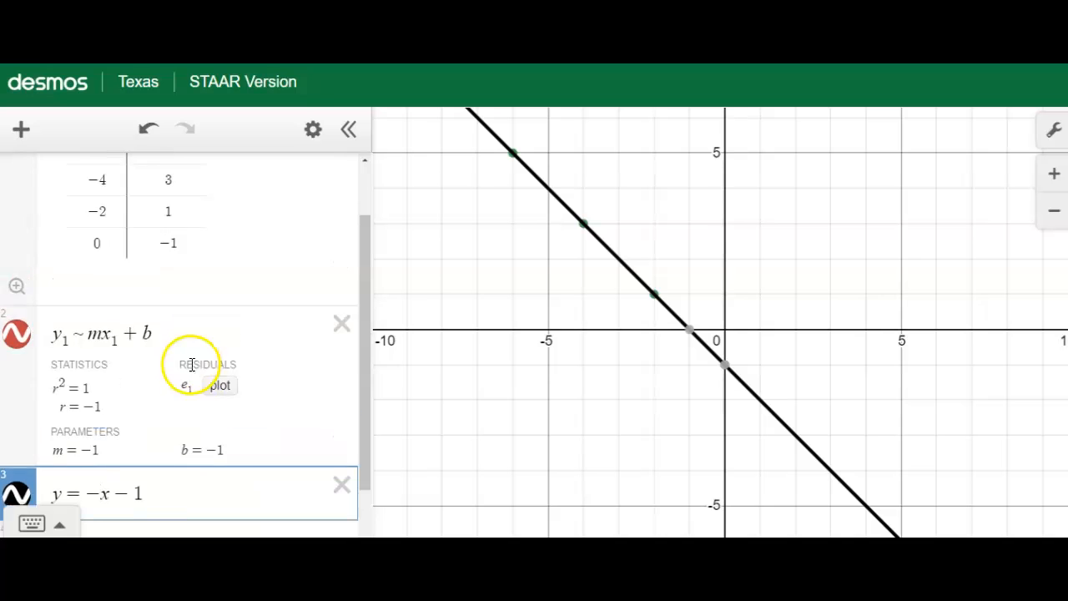
# Delete the table, the regression and the equation to clear the expression list
pyautogui.scroll(3, 191, 362)
pyautogui.click(341, 173)
pyautogui.click(353, 171)
pyautogui.click(353, 171)
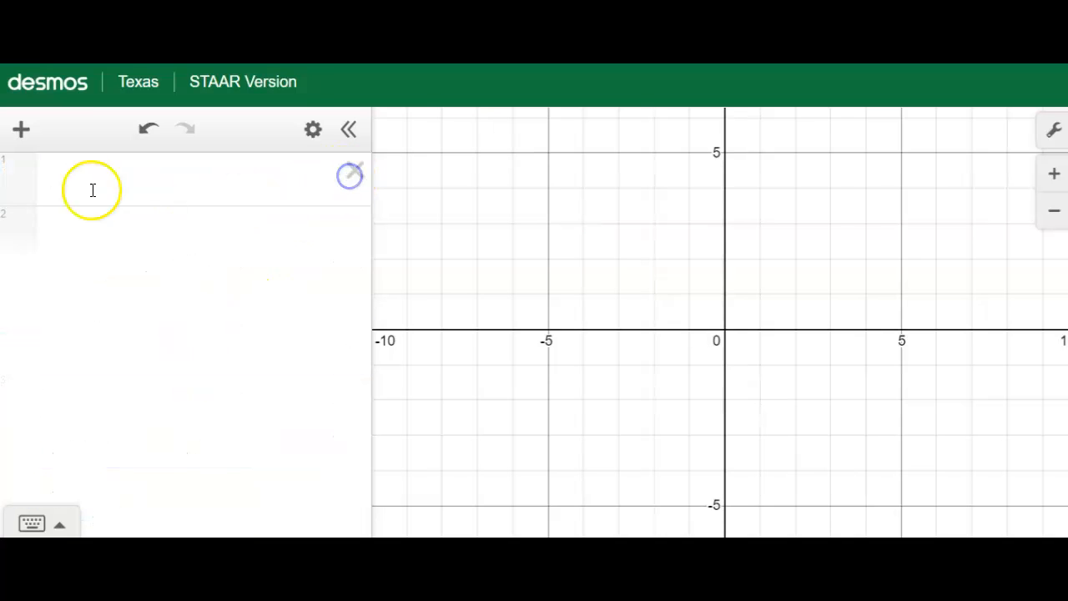
# Insert a new table and enter −4 and −6 as the first x₁, y₁ pair
pyautogui.click(21, 131)
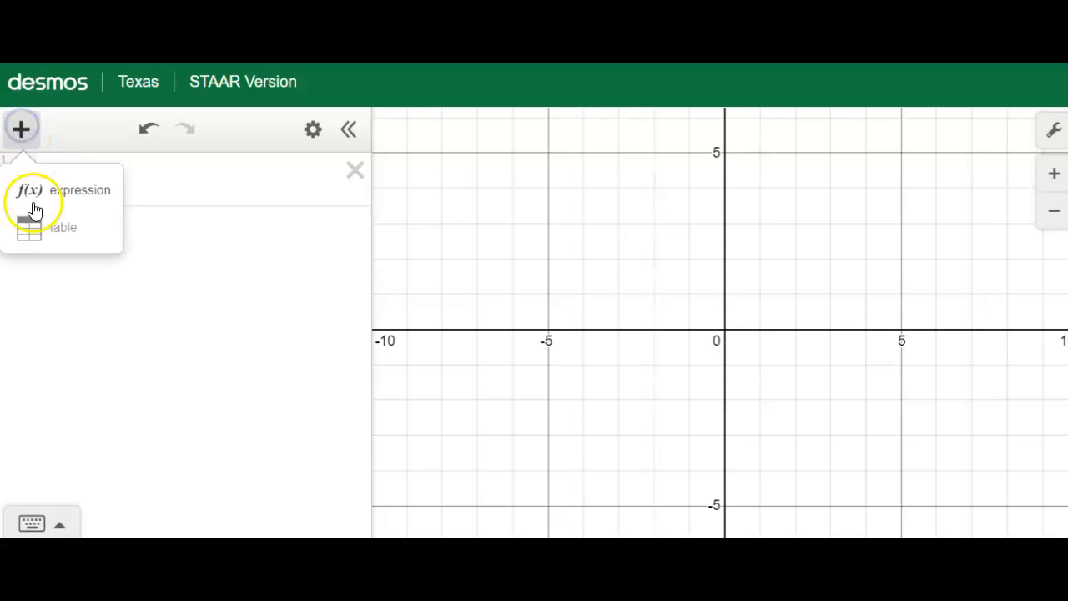
pyautogui.click(27, 232)
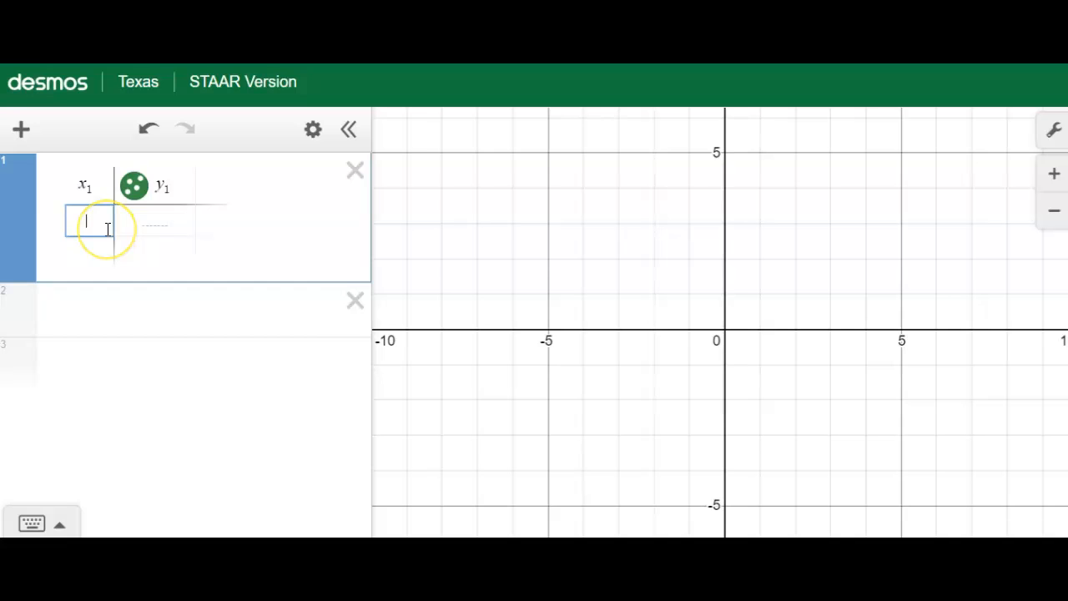
pyautogui.write('-4')
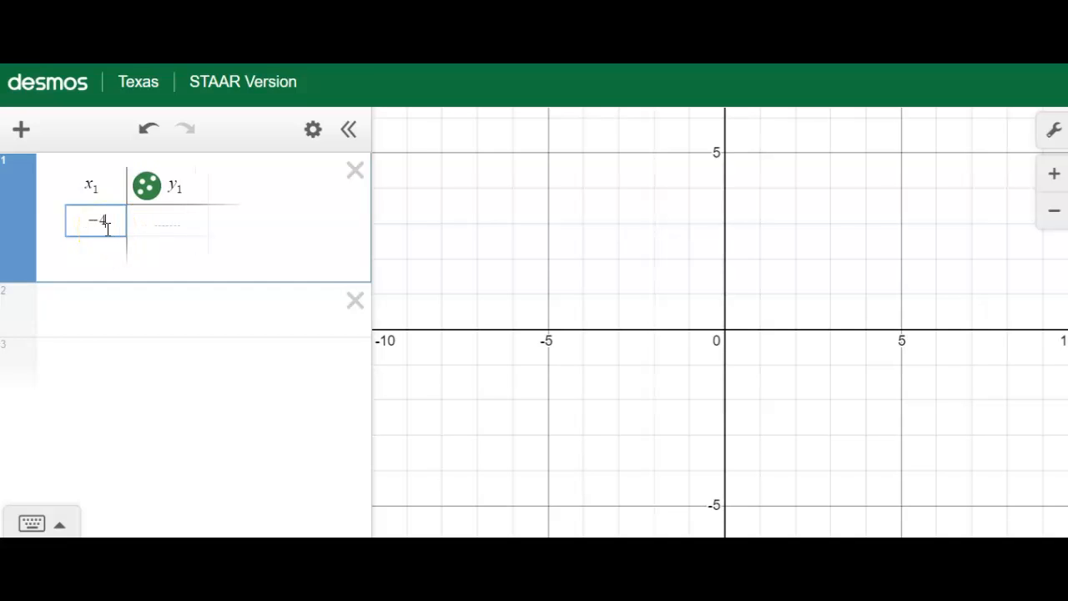
pyautogui.press('Tab')
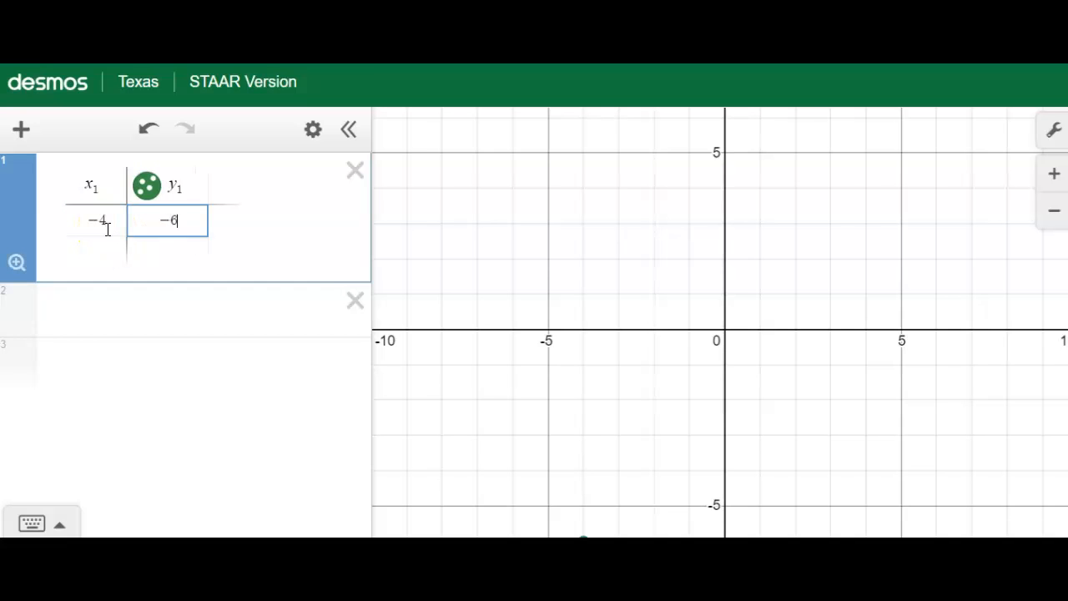
pyautogui.write('-6')
pyautogui.press('Return')
# Add the points (4, −4) and (8, −3) as the second and third table rows
pyautogui.write('4')
pyautogui.press('Tab')
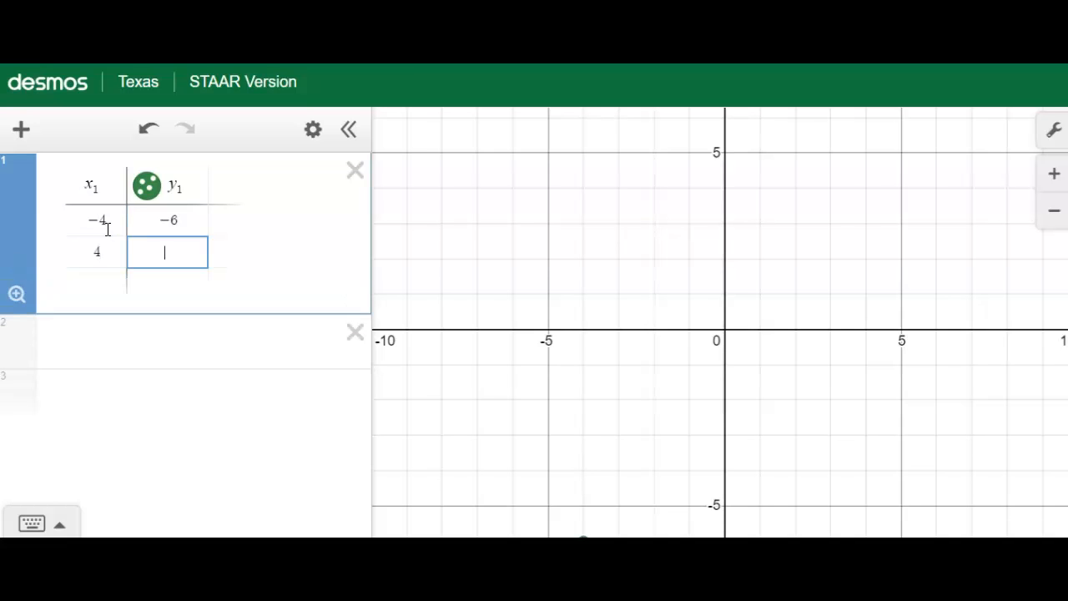
pyautogui.write('-4')
pyautogui.press('Return')
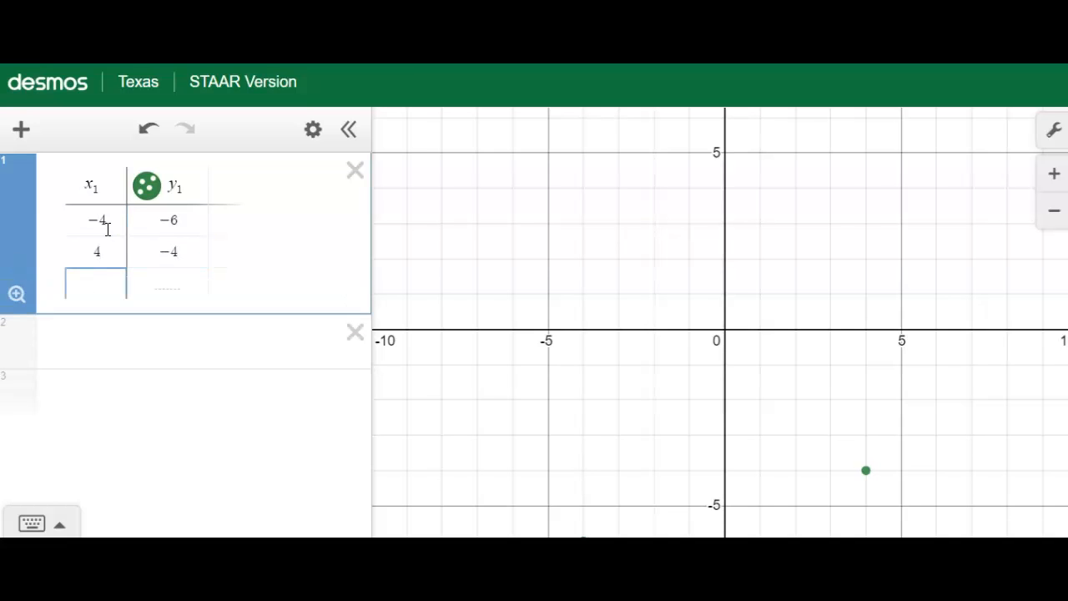
pyautogui.write('8')
pyautogui.press('Tab')
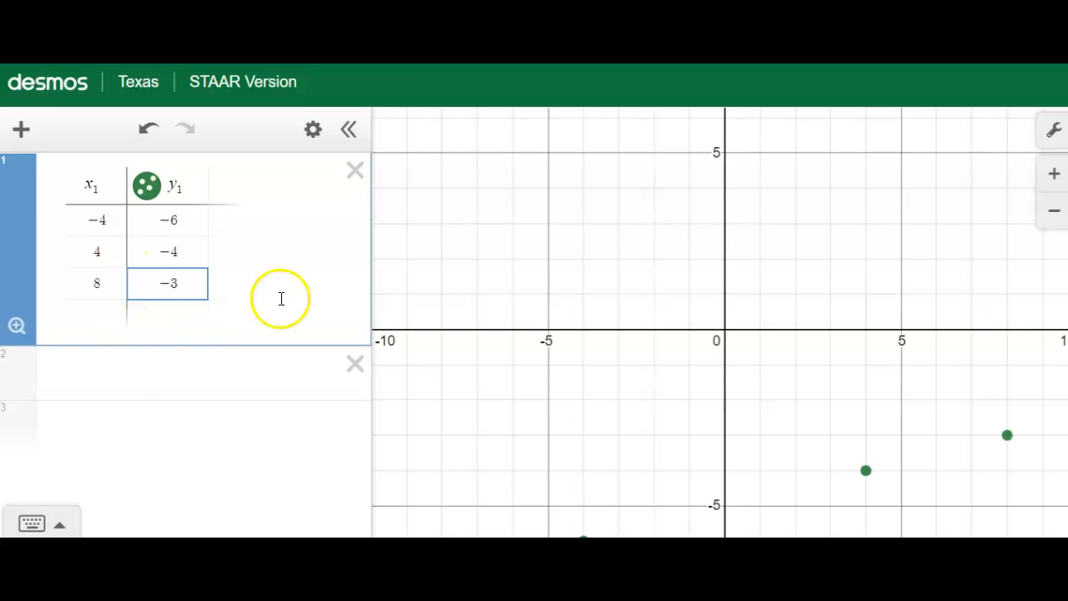
# Enter the regression y₁ ~ mx₁ + b below the three-point table
pyautogui.click(99, 373)
pyautogui.write('y1')
pyautogui.click(42, 523)
pyautogui.click(176, 524)
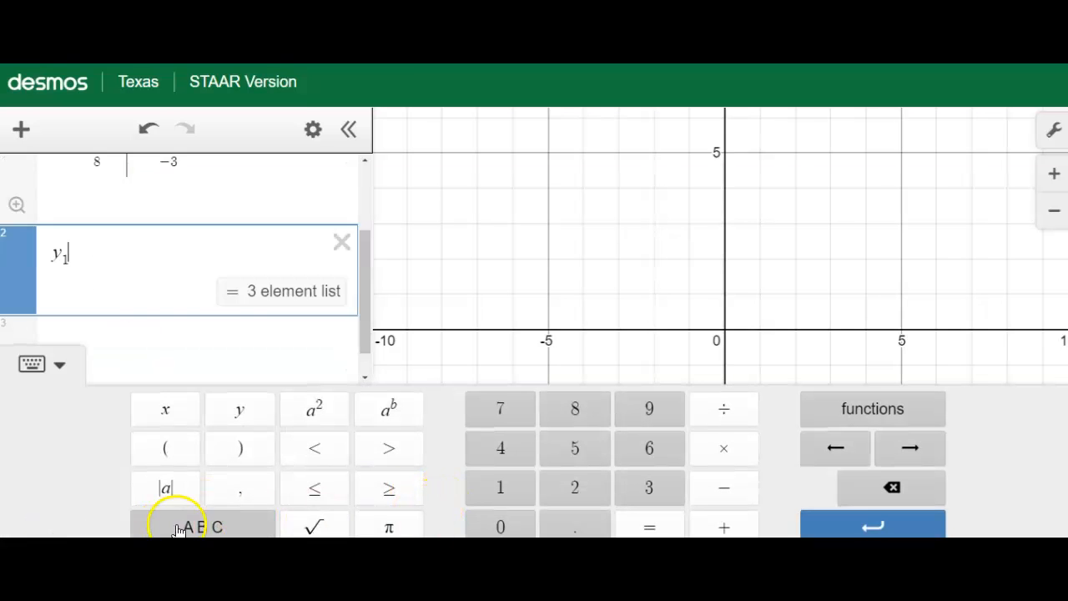
pyautogui.click(653, 527)
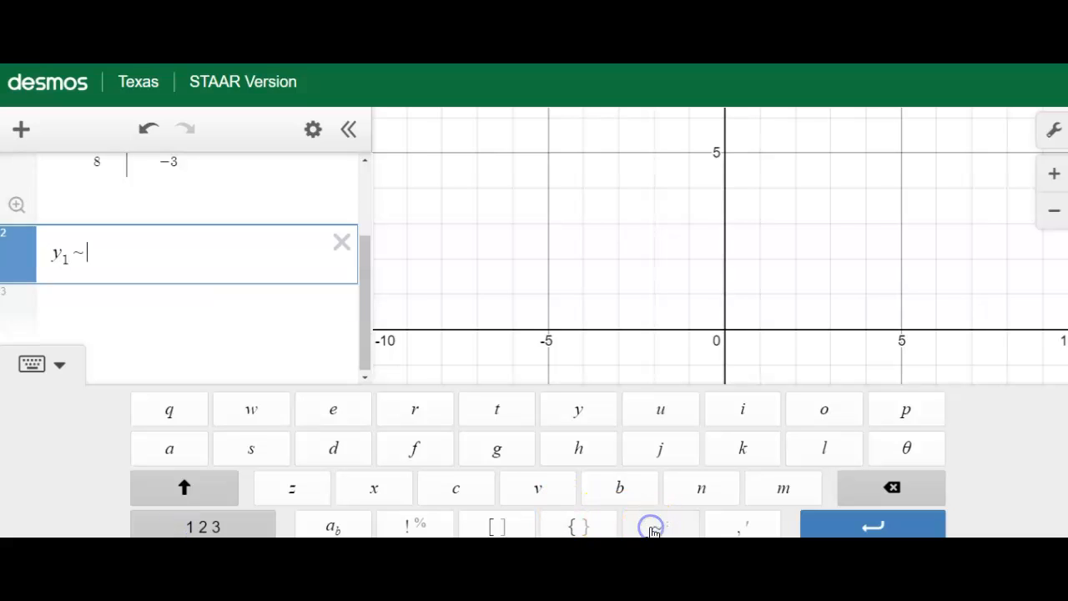
pyautogui.click(60, 367)
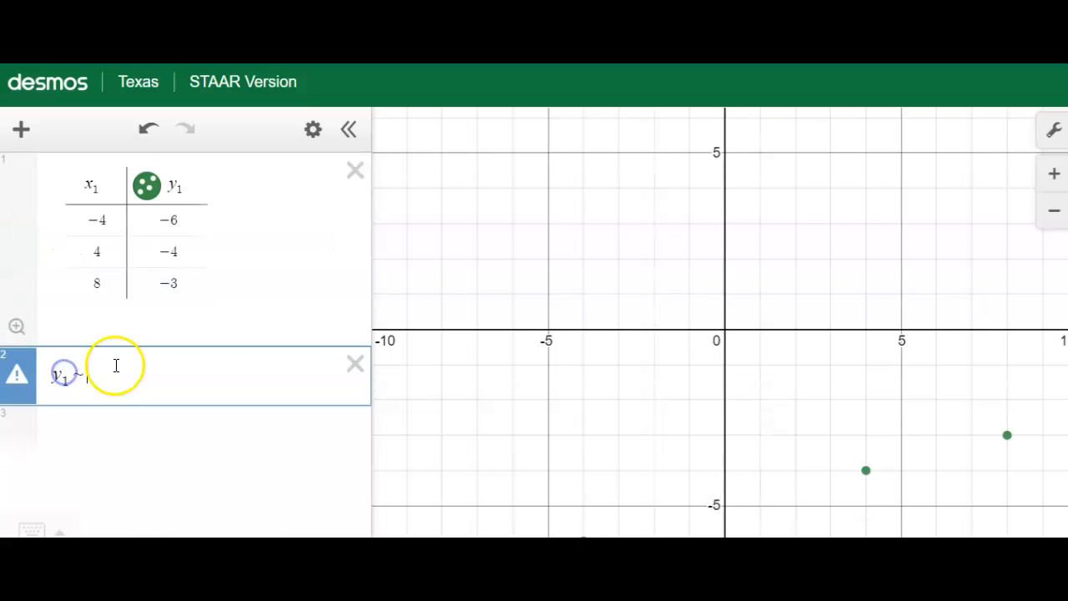
pyautogui.write('mx1 ')
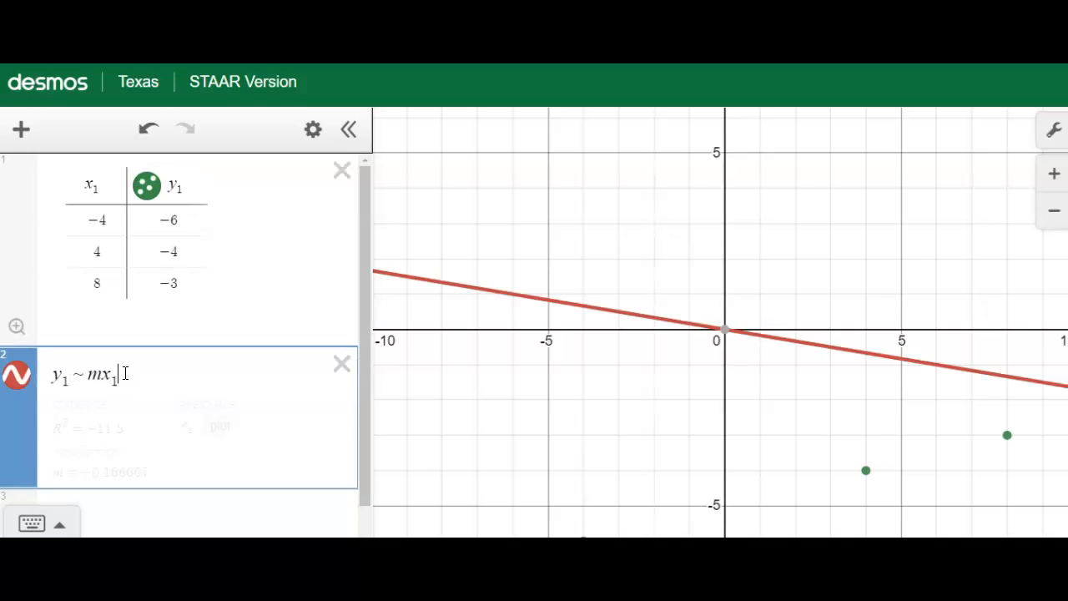
pyautogui.write('+ ')
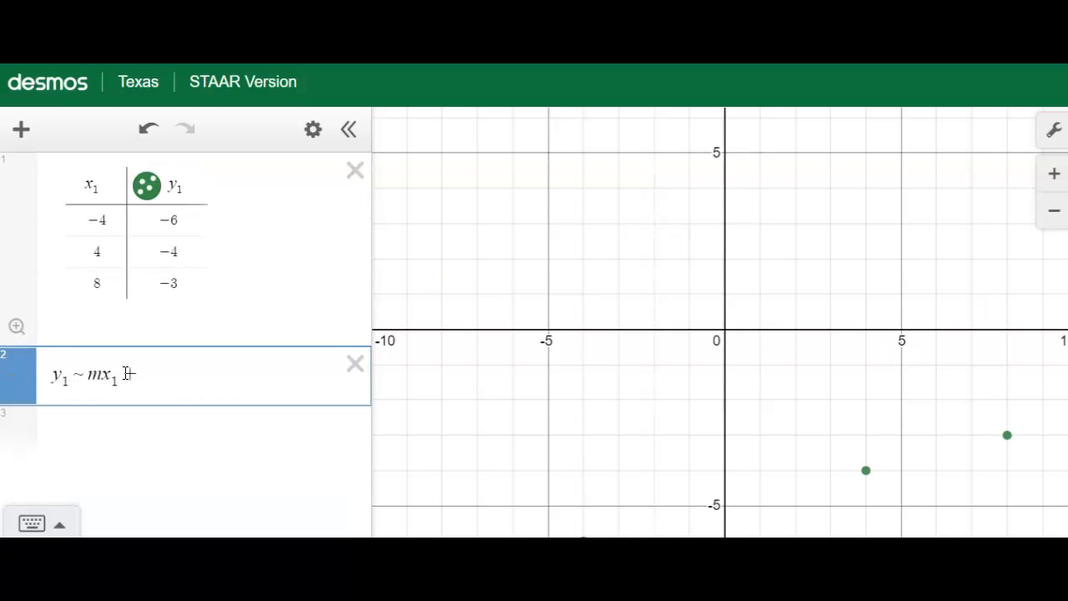
pyautogui.write('b')
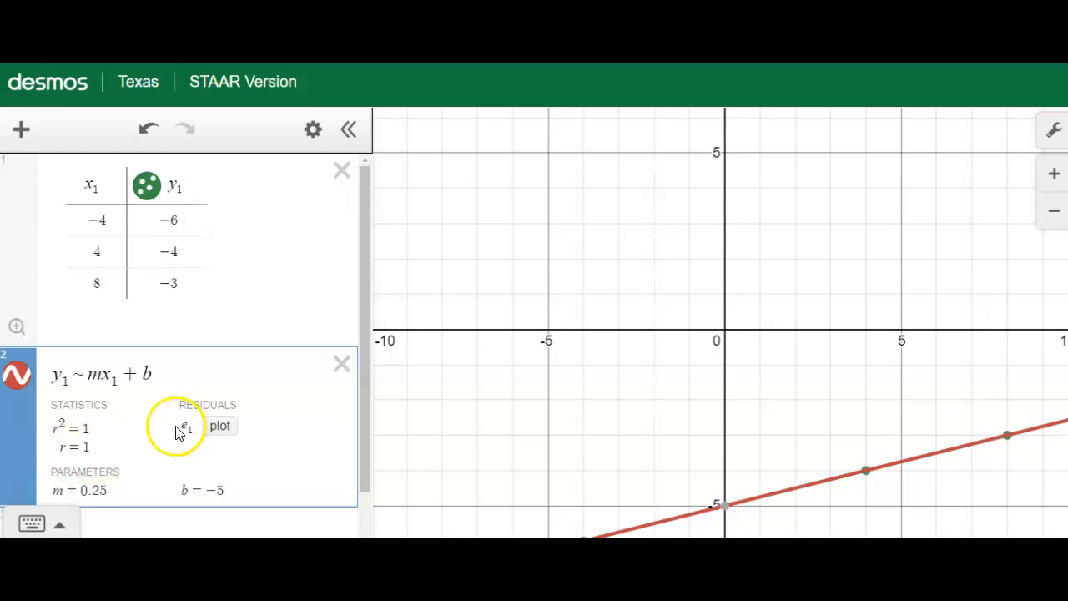
# Enter the equation y = 0.25x − 5 on a new line below the regression
pyautogui.scroll(-1, 163, 434)
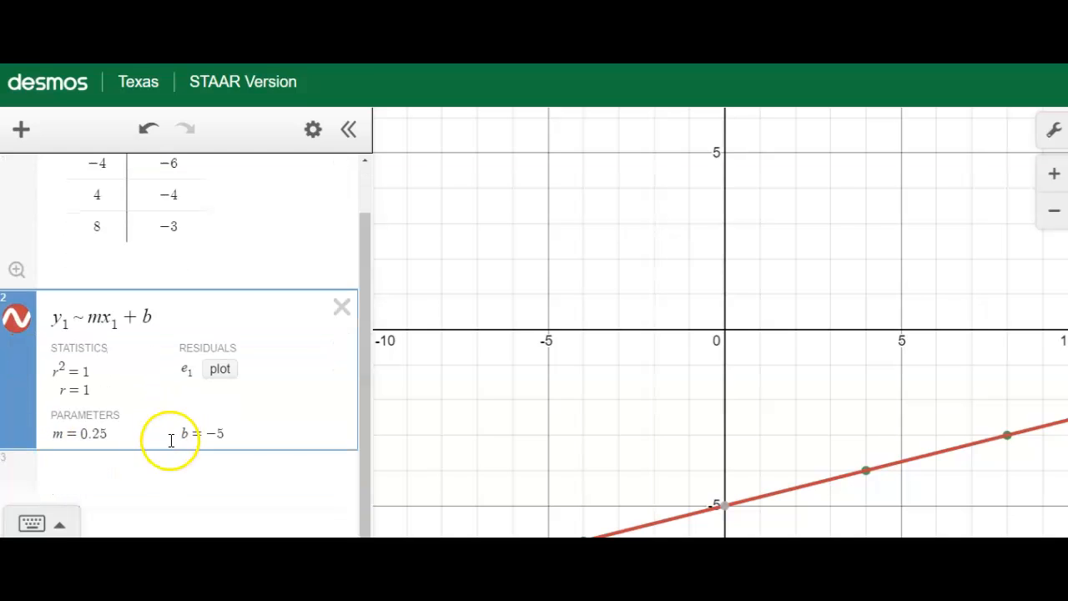
pyautogui.click(119, 466)
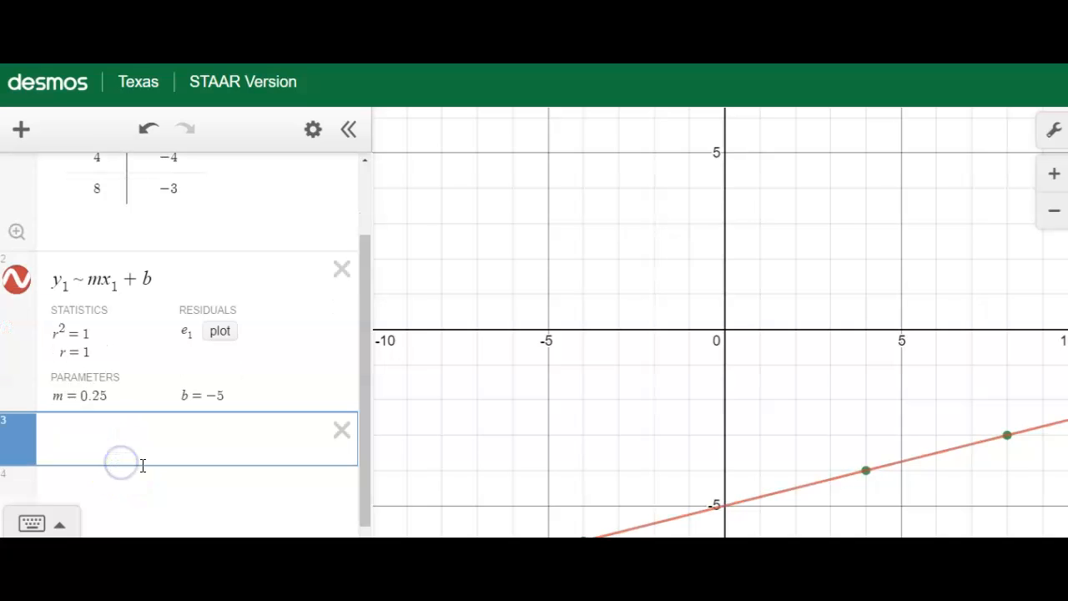
pyautogui.write('y=0.25')
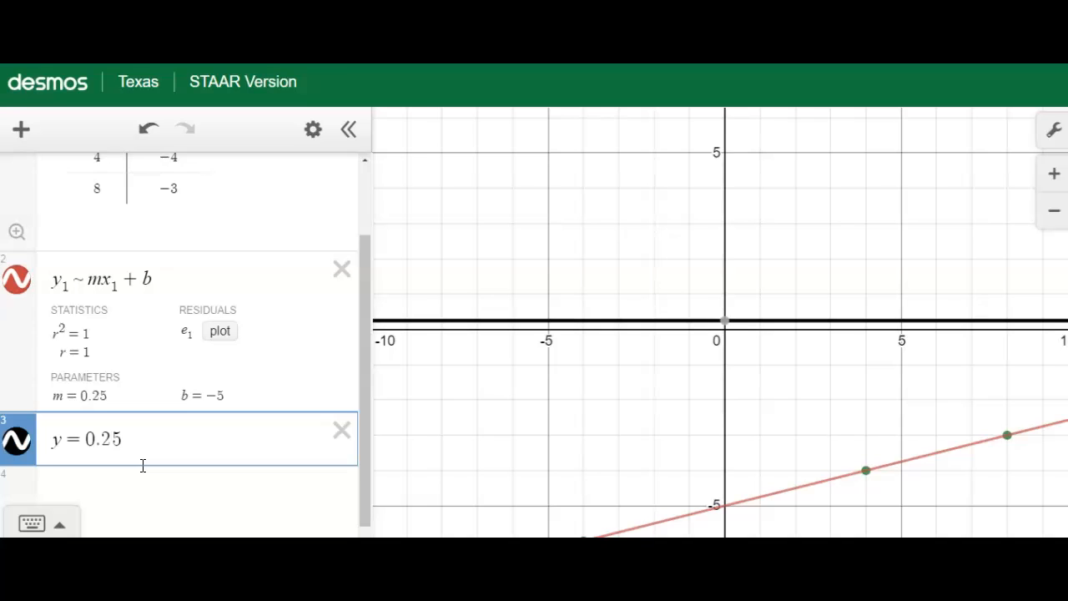
pyautogui.write('x-5')
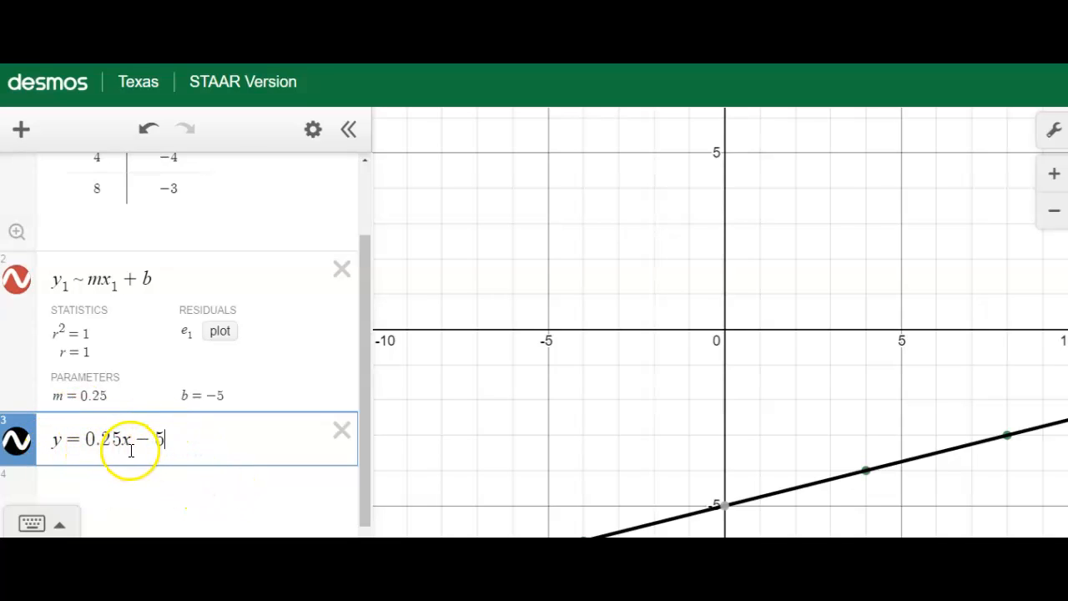
# Enter 0.25 on its own line below the equation and convert it to a fraction
pyautogui.click(140, 482)
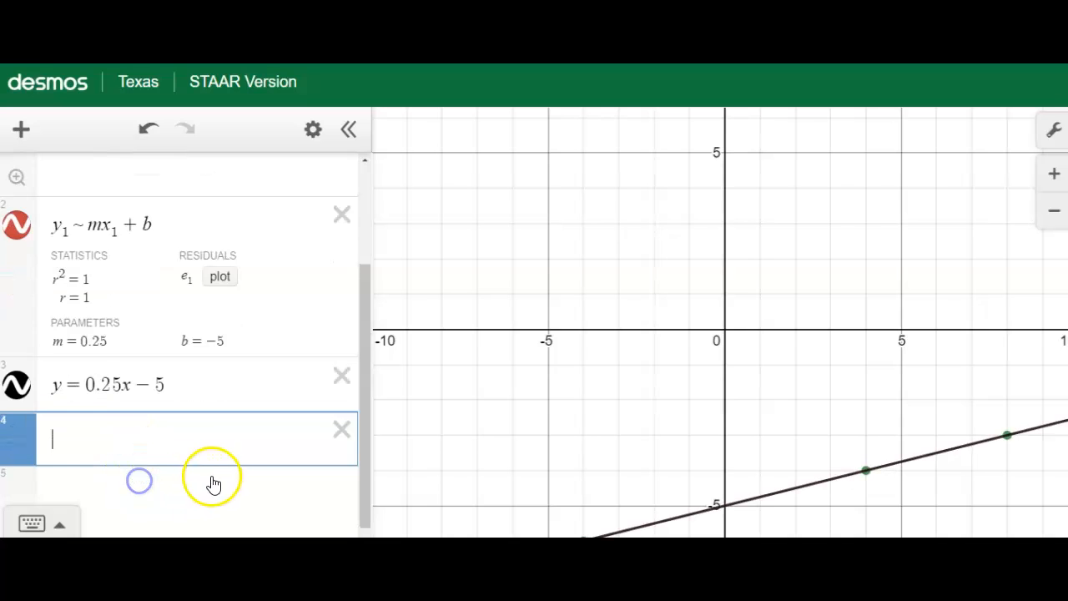
pyautogui.write('0.25')
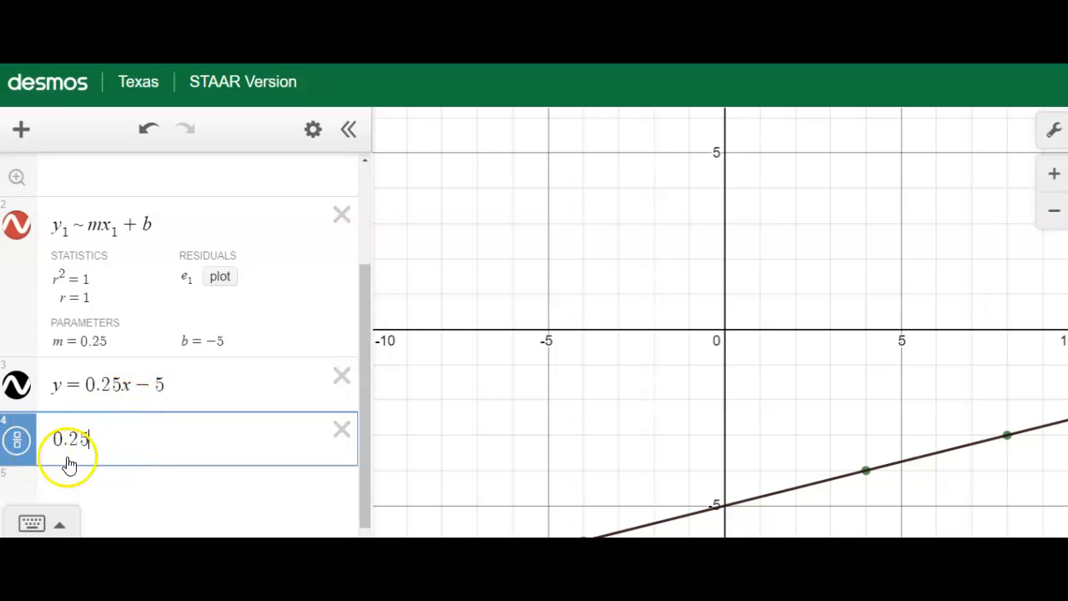
pyautogui.click(19, 448)
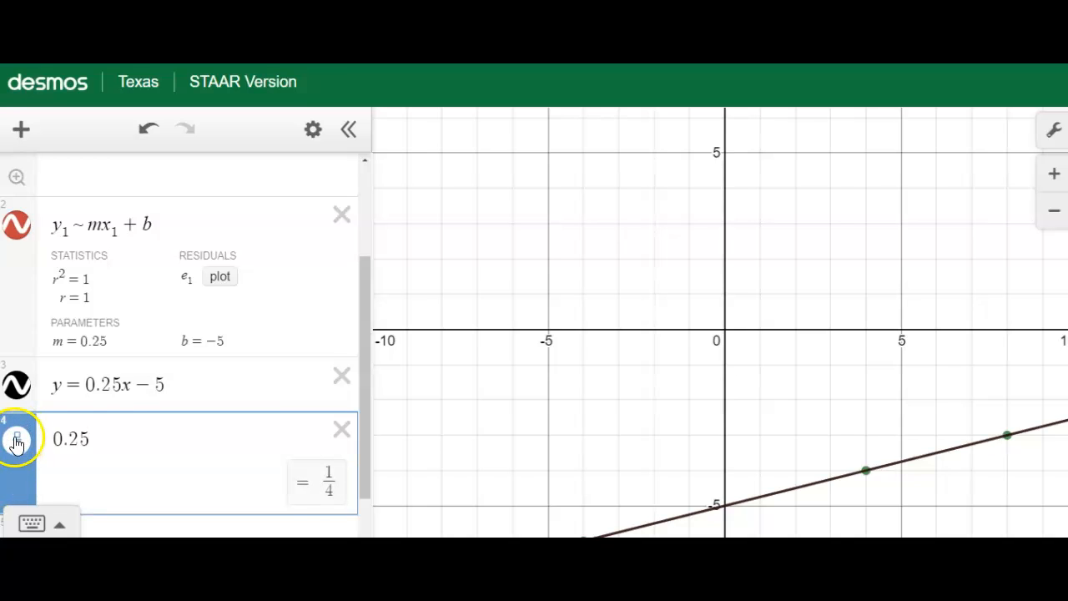
# Replace the decimal slope in the y = 0.25x − 5 equation with the fraction 1/4
pyautogui.click(120, 384)
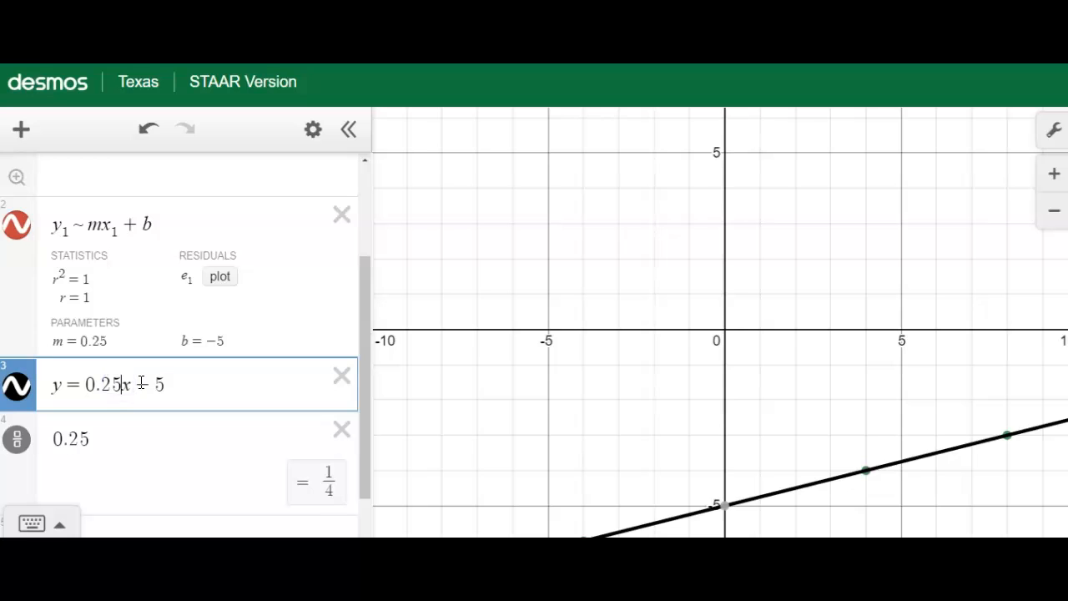
pyautogui.press('BackSpace')
pyautogui.press('BackSpace')
pyautogui.press('BackSpace')
pyautogui.press('BackSpace')
pyautogui.write('1/4')
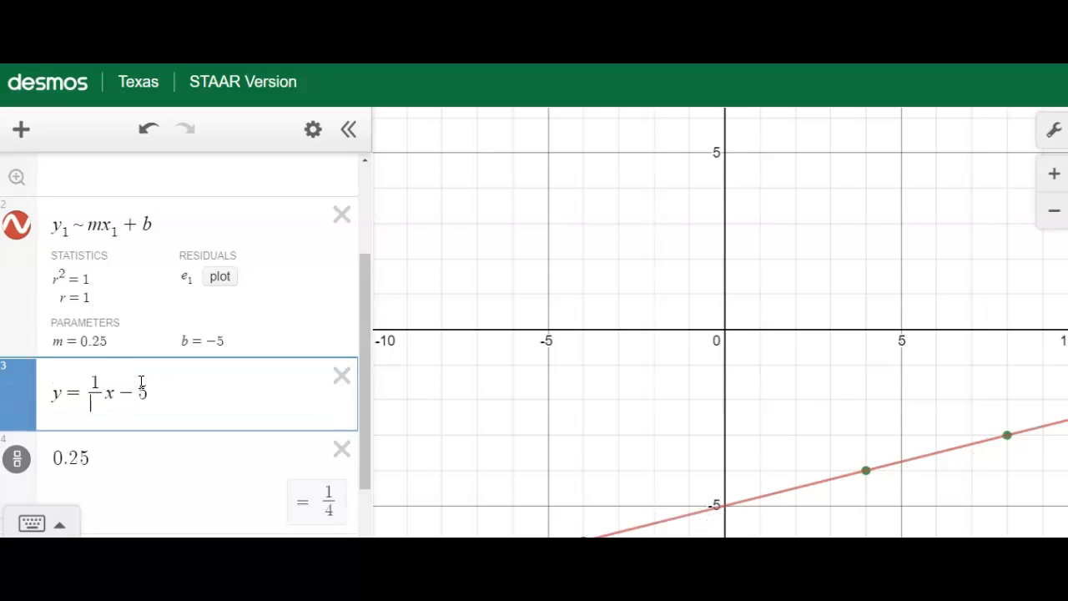
pyautogui.click(148, 378)
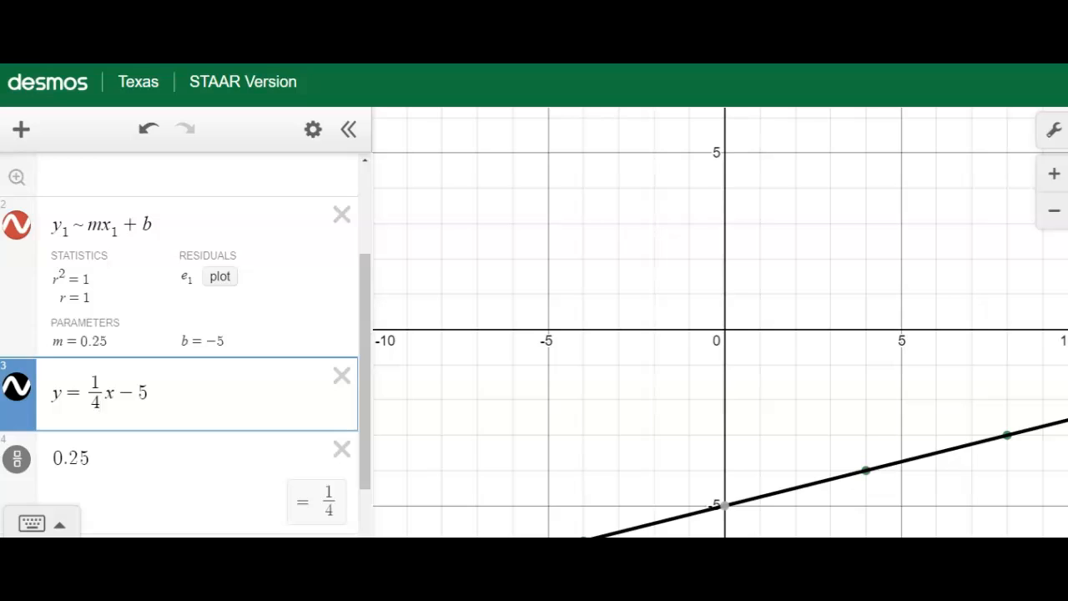
# Remove the third point (8, −3) from the table and check the regression parameters against the equation
pyautogui.moveTo(364, 343); pyautogui.dragTo(365, 256)
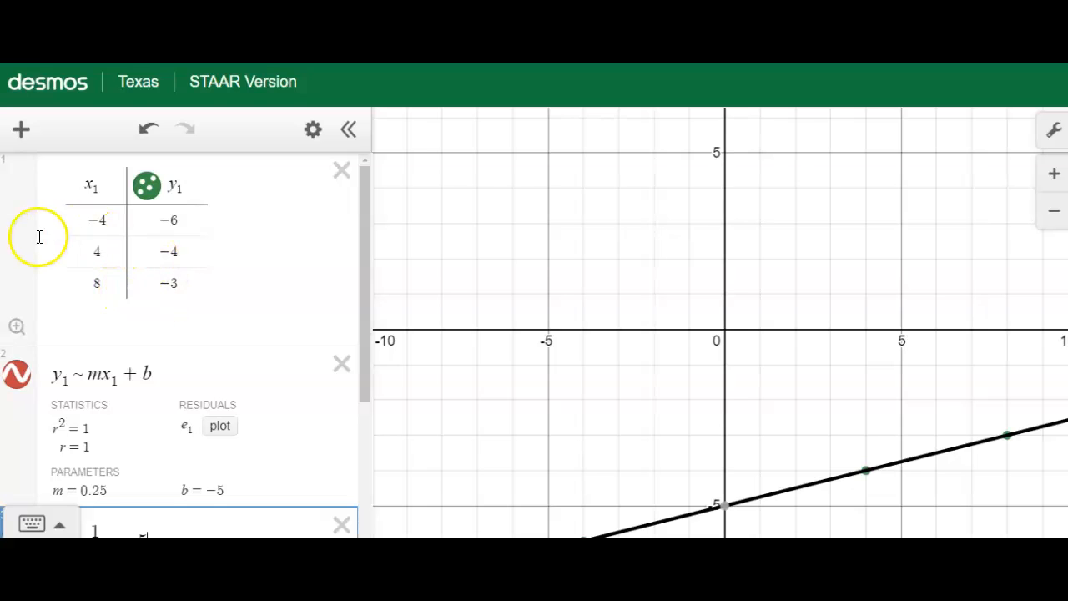
pyautogui.doubleClick(114, 286)
pyautogui.press('Tab')
pyautogui.click(291, 294)
pyautogui.moveTo(367, 255); pyautogui.dragTo(368, 379)
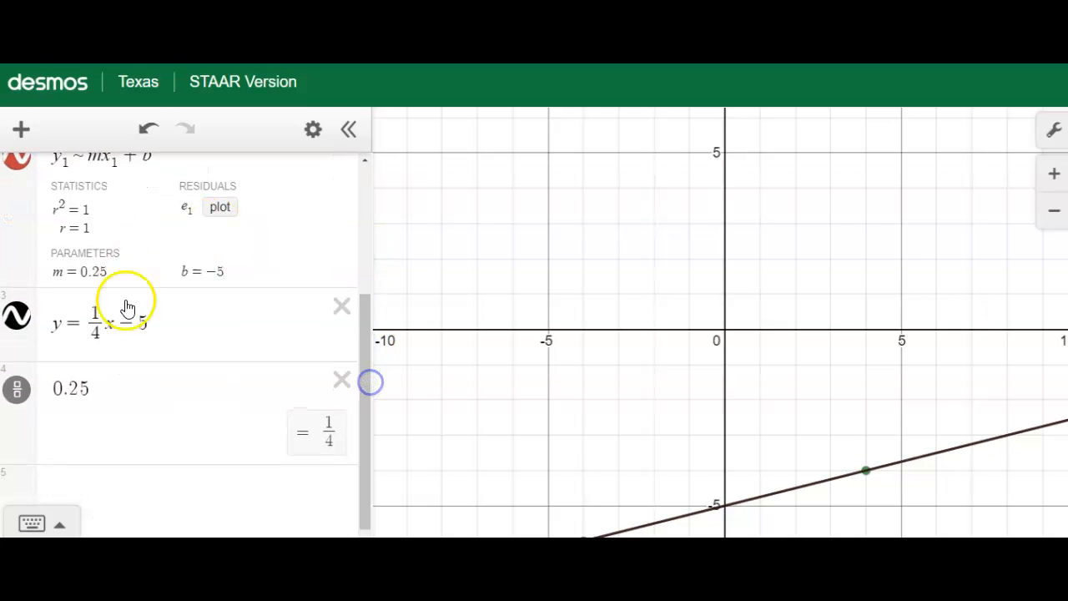